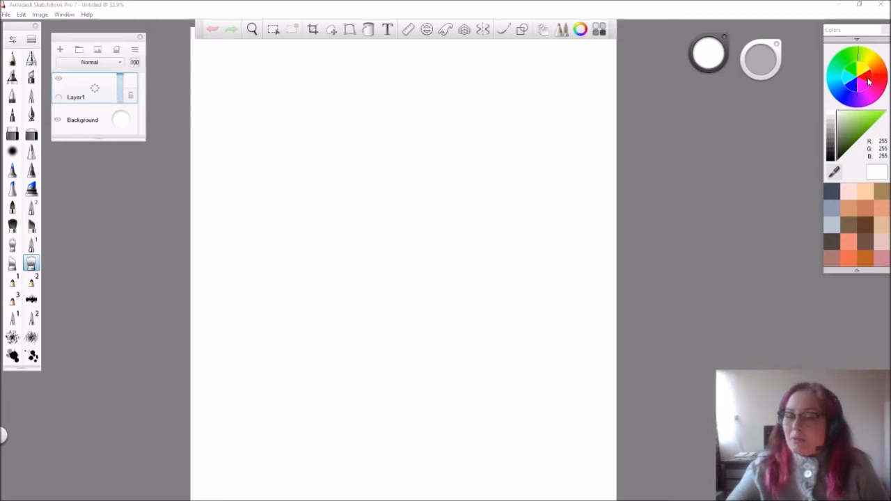
# Set the colour to pure red (255, 0, 0) and paint a loose cluster of strokes and dots in the canvas's upper-left area.
pyautogui.click(868, 81)
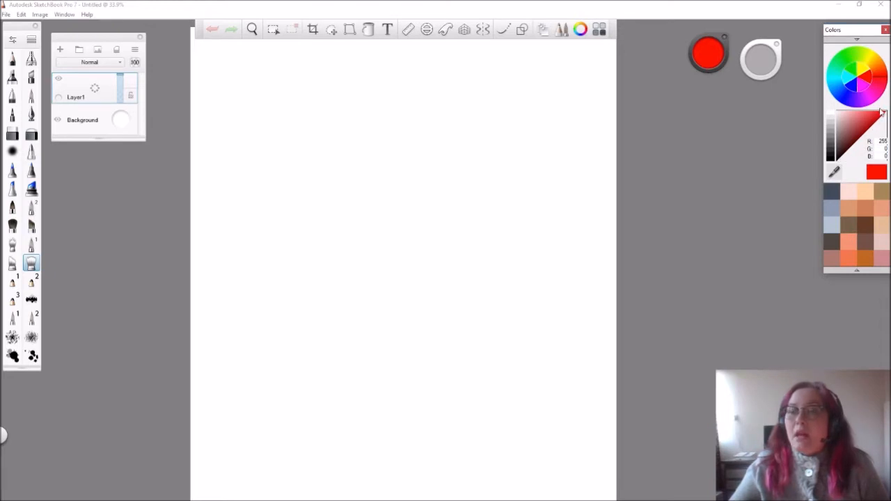
pyautogui.moveTo(882, 116); pyautogui.dragTo(887, 111)
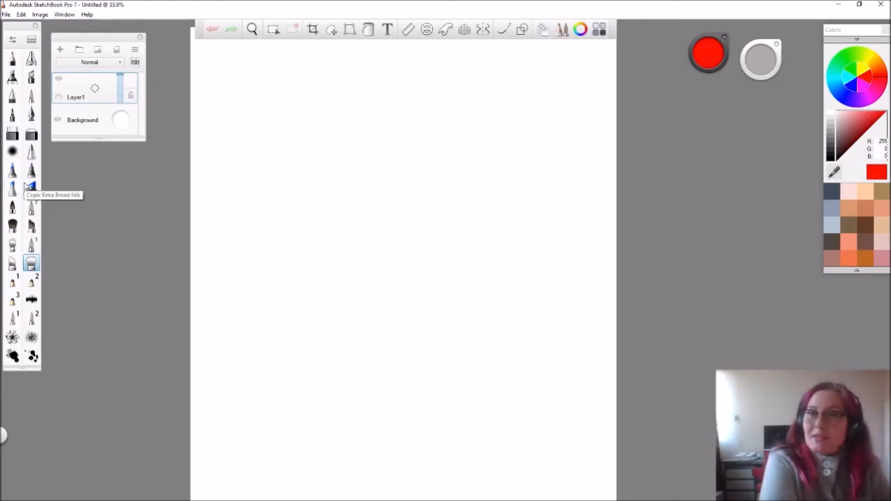
pyautogui.click(32, 97)
pyautogui.moveTo(302, 129)
pyautogui.mouseDown()
pyautogui.moveTo(330, 166)
pyautogui.moveTo(324, 113)
pyautogui.moveTo(350, 132)
pyautogui.moveTo(330, 143)
pyautogui.moveTo(311, 103)
pyautogui.mouseUp()
pyautogui.click(297, 110)
pyautogui.click(275, 130)
pyautogui.click(269, 150)
pyautogui.click(276, 169)
pyautogui.click(292, 175)
pyautogui.click(303, 188)
pyautogui.click(316, 179)
pyautogui.click(328, 181)
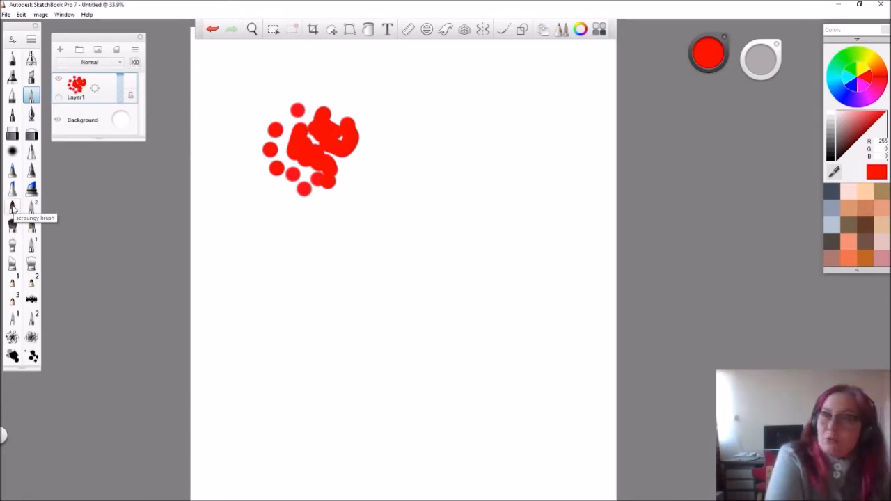
# Switch to the scroungy brush and adjust its size interactively, trying smaller and larger tips and settling on an enlarged one.
pyautogui.click(12, 207)
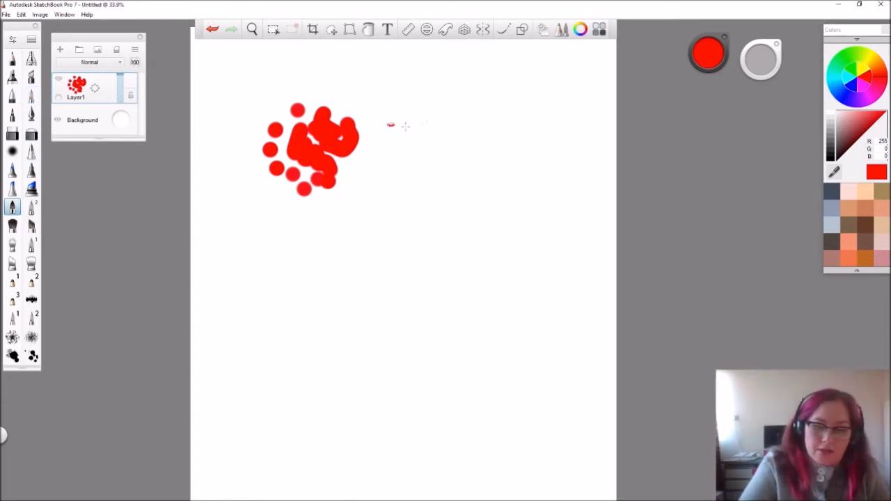
pyautogui.moveTo(749, 47)
pyautogui.mouseDown()
pyautogui.moveTo(652, 88)
pyautogui.moveTo(514, 88)
pyautogui.moveTo(409, 69)
pyautogui.mouseUp()
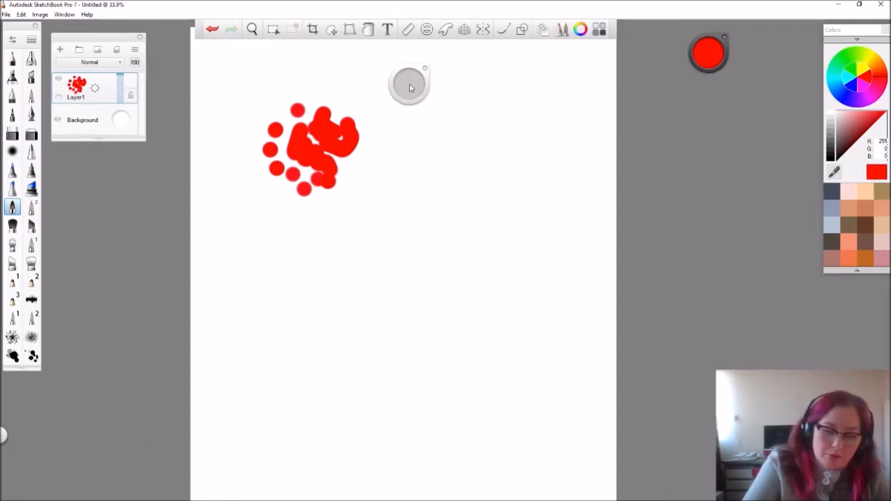
pyautogui.moveTo(414, 69); pyautogui.dragTo(425, 388)
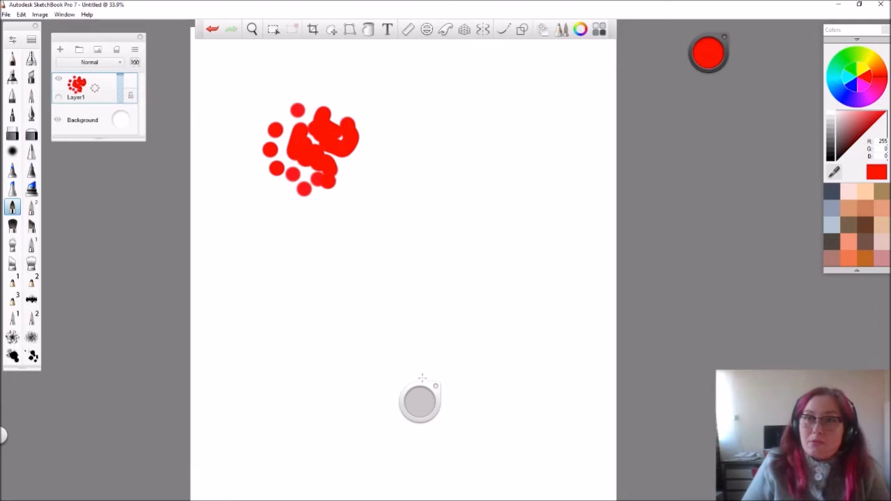
pyautogui.moveTo(419, 406); pyautogui.dragTo(418, 401)
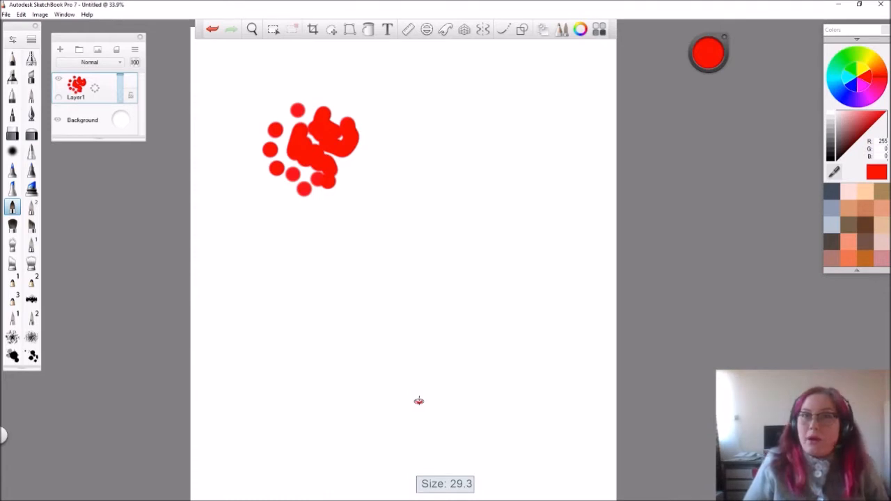
pyautogui.moveTo(418, 401); pyautogui.dragTo(554, 391)
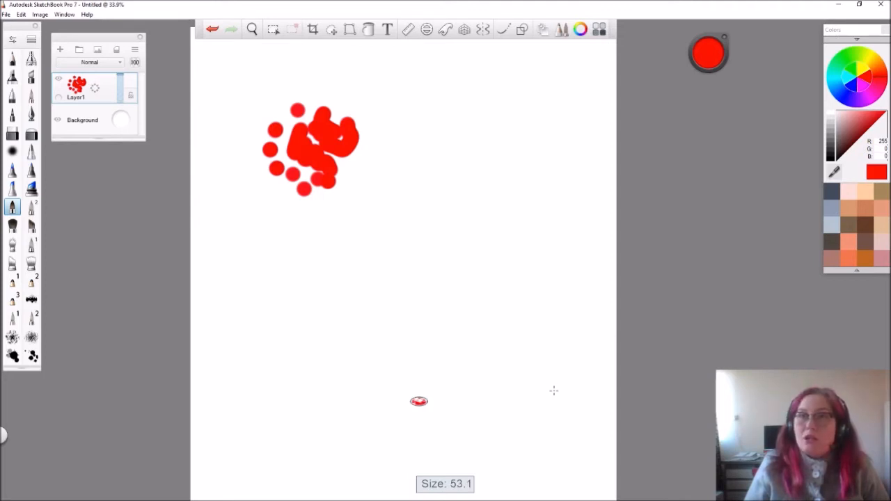
pyautogui.moveTo(542, 392); pyautogui.dragTo(475, 393)
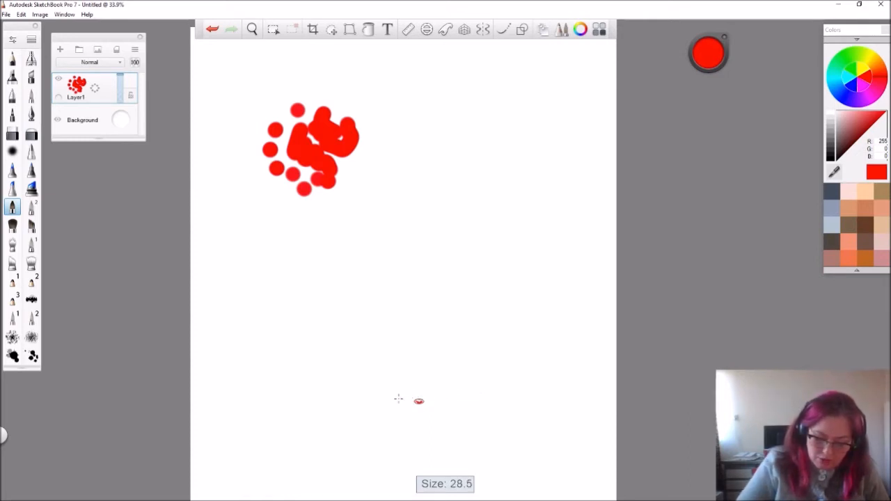
pyautogui.moveTo(380, 399)
pyautogui.mouseDown()
pyautogui.moveTo(300, 399)
pyautogui.moveTo(520, 392)
pyautogui.moveTo(605, 379)
pyautogui.mouseUp()
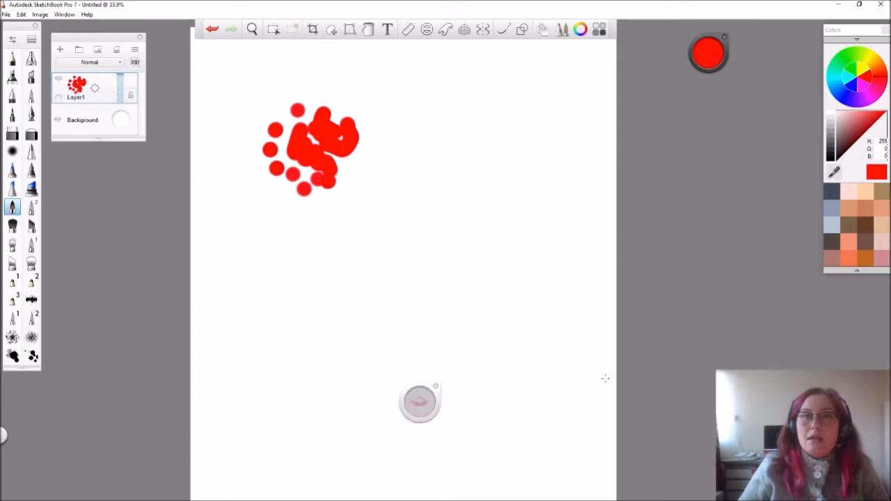
pyautogui.moveTo(433, 383)
pyautogui.mouseDown()
pyautogui.moveTo(455, 339)
pyautogui.moveTo(607, 183)
pyautogui.moveTo(735, 87)
pyautogui.moveTo(764, 43)
pyautogui.mouseUp()
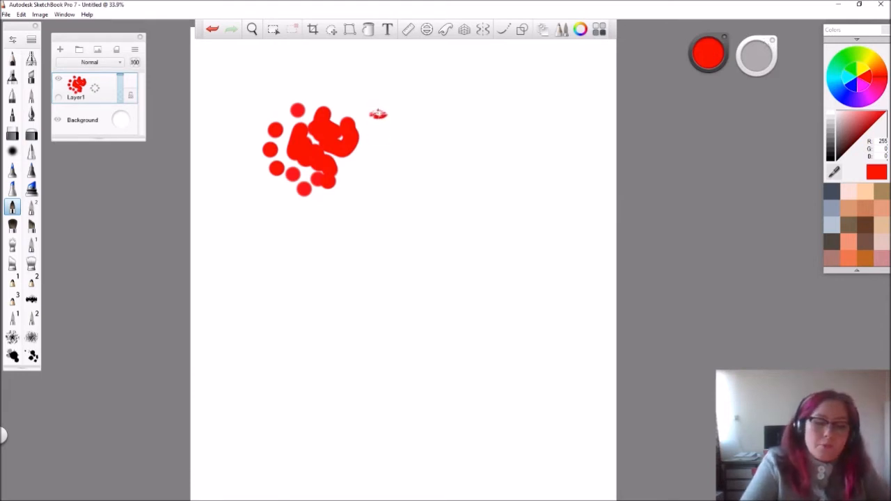
# Fill the red cluster into a solid patch with soft, feathered edges using the scroungy brush, and undo the stray stroke beside it.
pyautogui.moveTo(372, 112)
pyautogui.mouseDown()
pyautogui.moveTo(374, 150)
pyautogui.moveTo(378, 111)
pyautogui.moveTo(393, 132)
pyautogui.mouseUp()
pyautogui.moveTo(352, 105)
pyautogui.mouseDown()
pyautogui.moveTo(340, 138)
pyautogui.moveTo(360, 116)
pyautogui.moveTo(361, 164)
pyautogui.moveTo(365, 123)
pyautogui.moveTo(310, 150)
pyautogui.moveTo(323, 115)
pyautogui.moveTo(284, 139)
pyautogui.moveTo(273, 123)
pyautogui.moveTo(254, 141)
pyautogui.moveTo(273, 140)
pyautogui.moveTo(251, 113)
pyautogui.moveTo(277, 105)
pyautogui.moveTo(306, 111)
pyautogui.mouseUp()
pyautogui.moveTo(273, 160)
pyautogui.mouseDown()
pyautogui.moveTo(308, 180)
pyautogui.moveTo(339, 151)
pyautogui.moveTo(355, 170)
pyautogui.moveTo(332, 130)
pyautogui.moveTo(321, 149)
pyautogui.moveTo(305, 151)
pyautogui.moveTo(305, 183)
pyautogui.moveTo(310, 102)
pyautogui.moveTo(326, 159)
pyautogui.moveTo(381, 144)
pyautogui.moveTo(298, 101)
pyautogui.mouseUp()
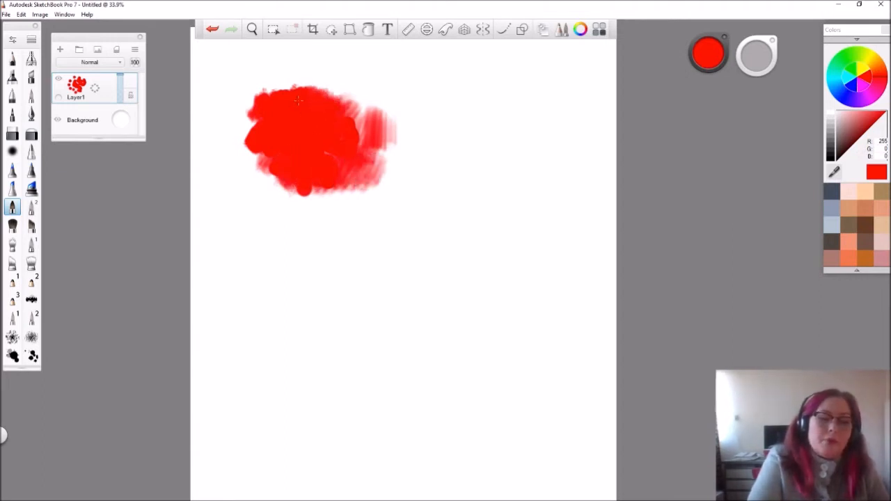
pyautogui.moveTo(321, 183)
pyautogui.mouseDown()
pyautogui.moveTo(318, 144)
pyautogui.moveTo(346, 144)
pyautogui.moveTo(340, 123)
pyautogui.mouseUp()
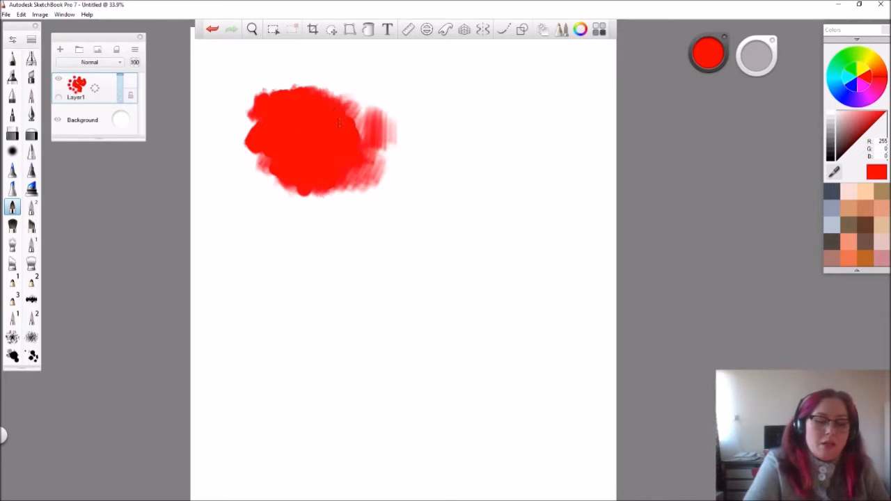
pyautogui.moveTo(270, 146); pyautogui.dragTo(268, 182)
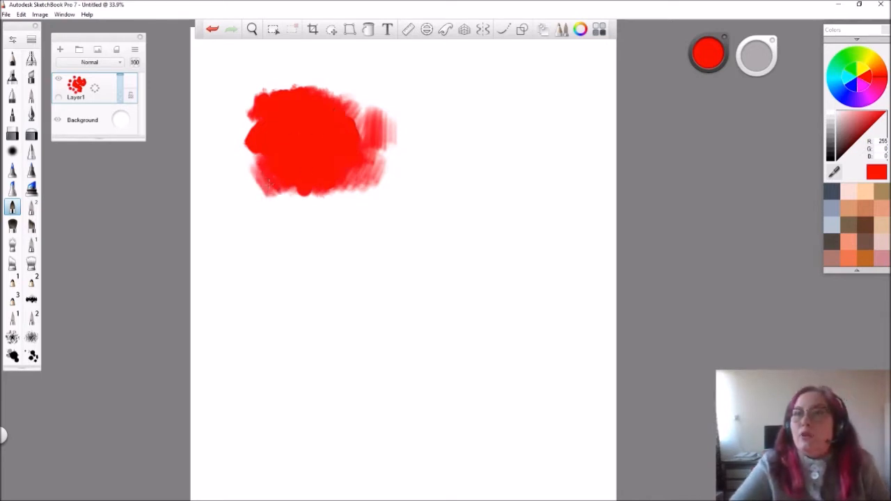
pyautogui.moveTo(587, 113); pyautogui.dragTo(599, 110)
pyautogui.hotkey('ctrl', 'z')
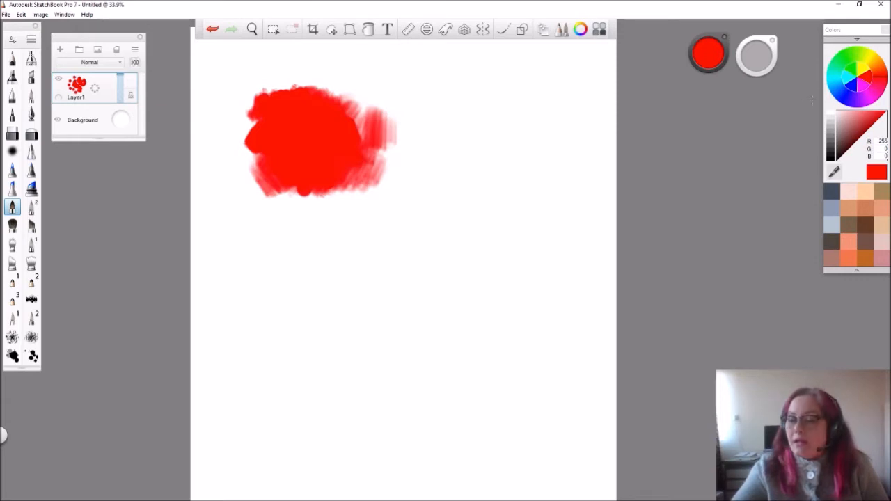
# Set the colour to pure blue (0, 0, 255) and paint a solid patch below the red one.
pyautogui.click(851, 87)
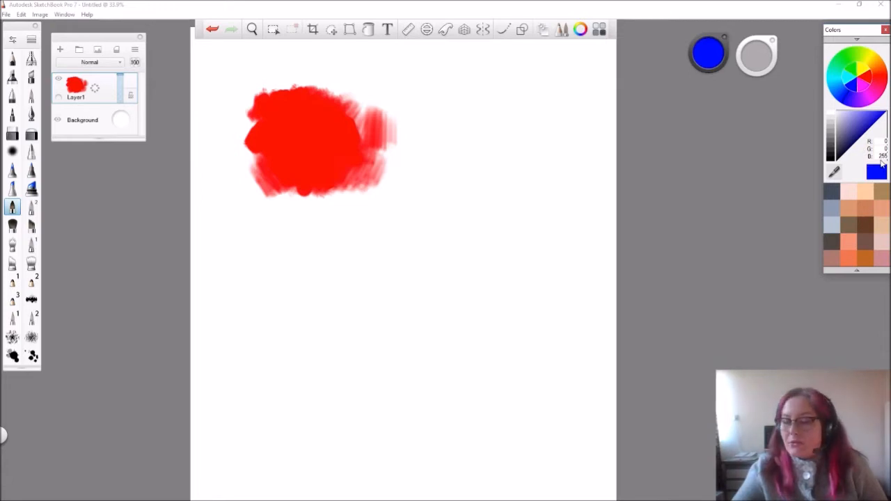
pyautogui.click(465, 218)
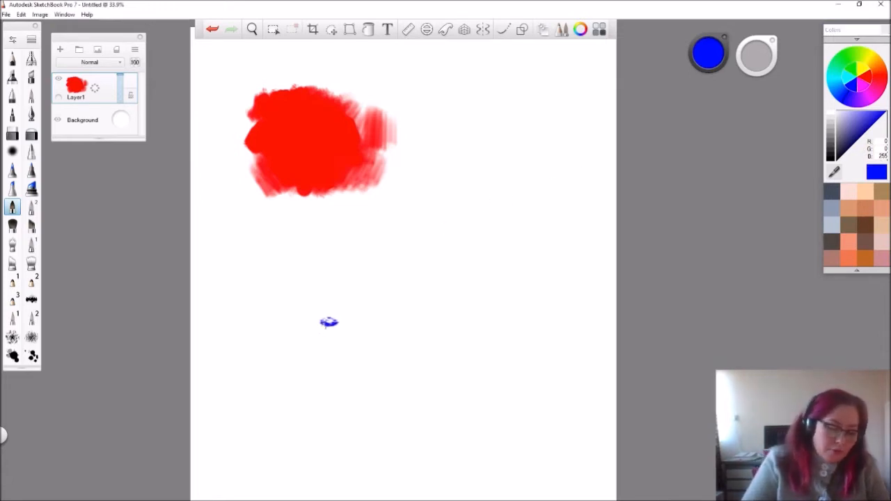
pyautogui.moveTo(291, 345)
pyautogui.mouseDown()
pyautogui.moveTo(286, 371)
pyautogui.moveTo(335, 409)
pyautogui.moveTo(335, 369)
pyautogui.moveTo(373, 354)
pyautogui.moveTo(375, 374)
pyautogui.moveTo(348, 359)
pyautogui.moveTo(337, 397)
pyautogui.moveTo(369, 404)
pyautogui.moveTo(400, 355)
pyautogui.moveTo(389, 347)
pyautogui.moveTo(382, 360)
pyautogui.moveTo(332, 335)
pyautogui.moveTo(307, 336)
pyautogui.moveTo(326, 341)
pyautogui.moveTo(340, 384)
pyautogui.mouseUp()
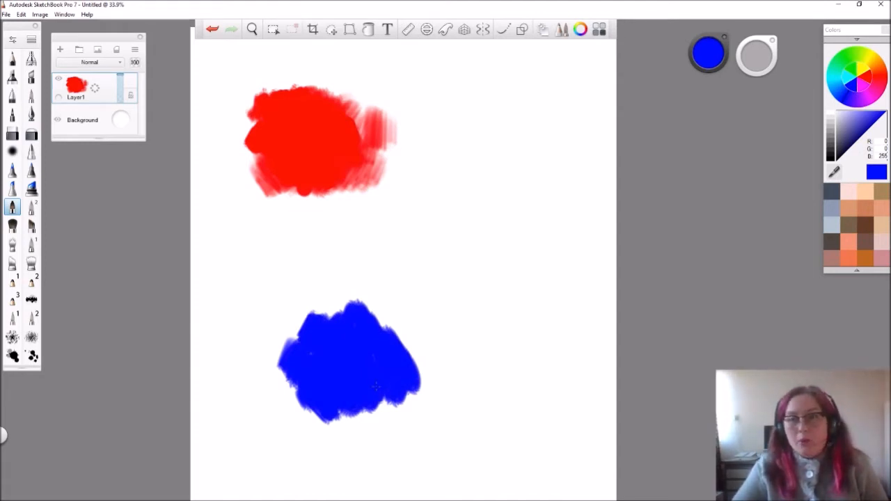
# Set the colour to yellow (255, 255, 0) and paint a solid patch to the right of the red one.
pyautogui.click(862, 71)
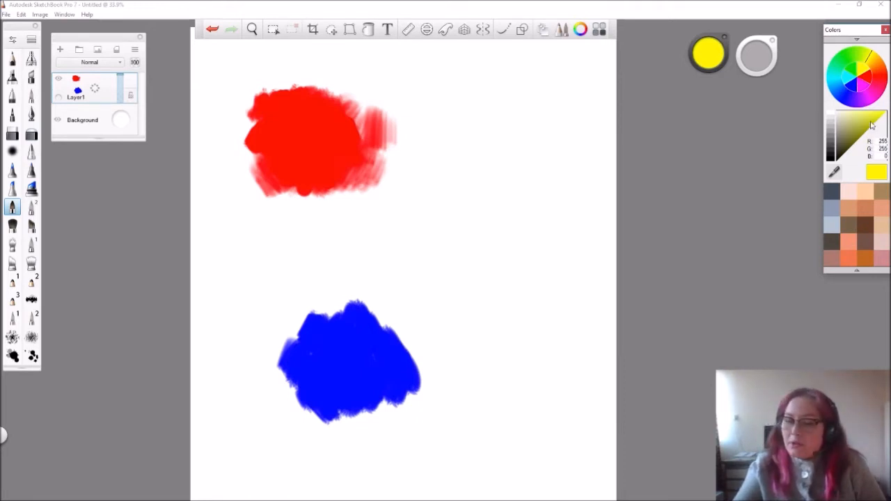
pyautogui.moveTo(519, 139)
pyautogui.mouseDown()
pyautogui.moveTo(551, 160)
pyautogui.moveTo(543, 197)
pyautogui.moveTo(562, 204)
pyautogui.moveTo(572, 131)
pyautogui.moveTo(510, 201)
pyautogui.moveTo(546, 159)
pyautogui.moveTo(573, 167)
pyautogui.moveTo(566, 122)
pyautogui.moveTo(501, 149)
pyautogui.moveTo(550, 206)
pyautogui.moveTo(585, 162)
pyautogui.moveTo(585, 139)
pyautogui.moveTo(587, 168)
pyautogui.moveTo(544, 206)
pyautogui.mouseUp()
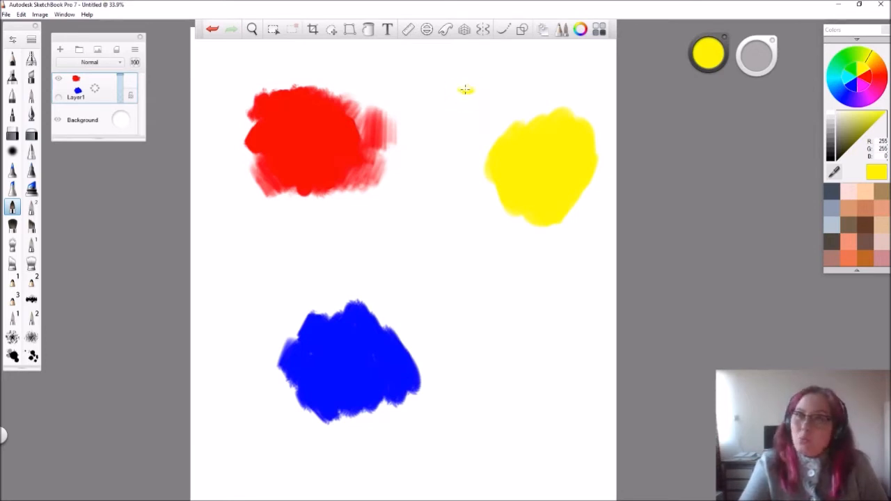
pyautogui.moveTo(260, 264); pyautogui.dragTo(272, 263)
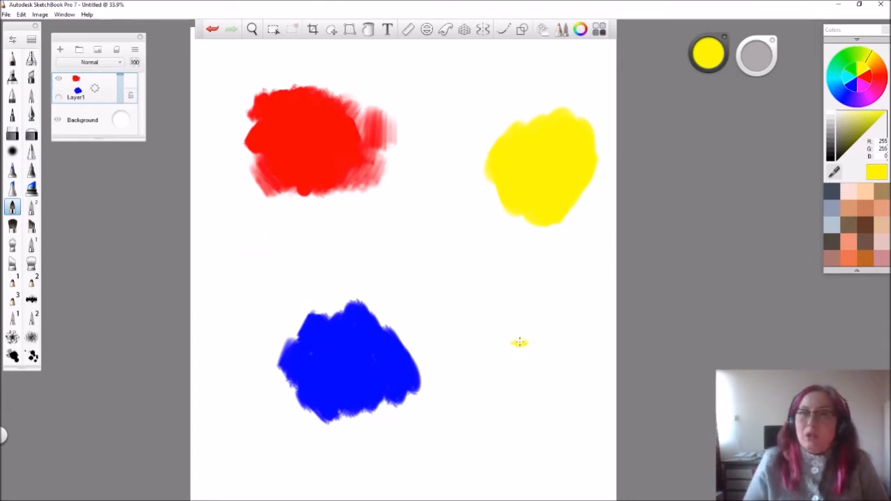
pyautogui.click(519, 338)
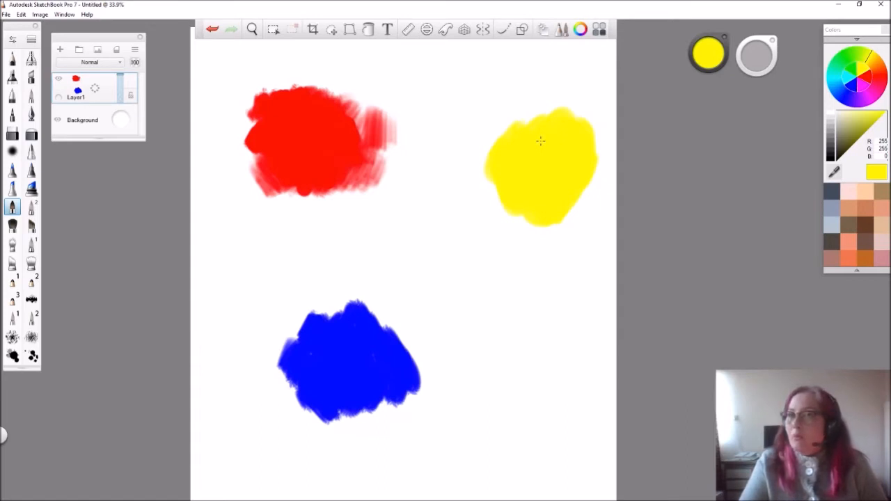
# Extend light yellow strokes from the yellow patch in a curve toward the red patch and down toward the blue patch.
pyautogui.moveTo(426, 72); pyautogui.dragTo(431, 92)
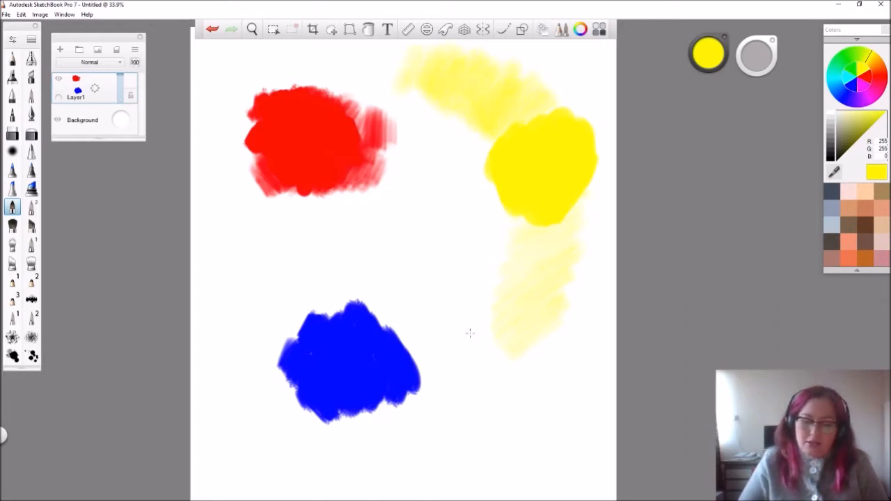
pyautogui.moveTo(490, 343)
pyautogui.mouseDown()
pyautogui.moveTo(543, 308)
pyautogui.moveTo(515, 348)
pyautogui.moveTo(549, 275)
pyautogui.mouseUp()
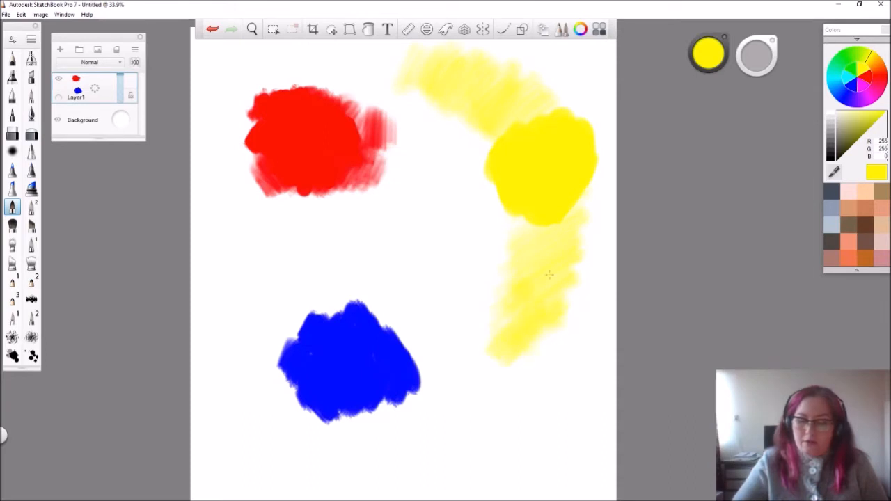
pyautogui.moveTo(580, 204); pyautogui.dragTo(569, 155)
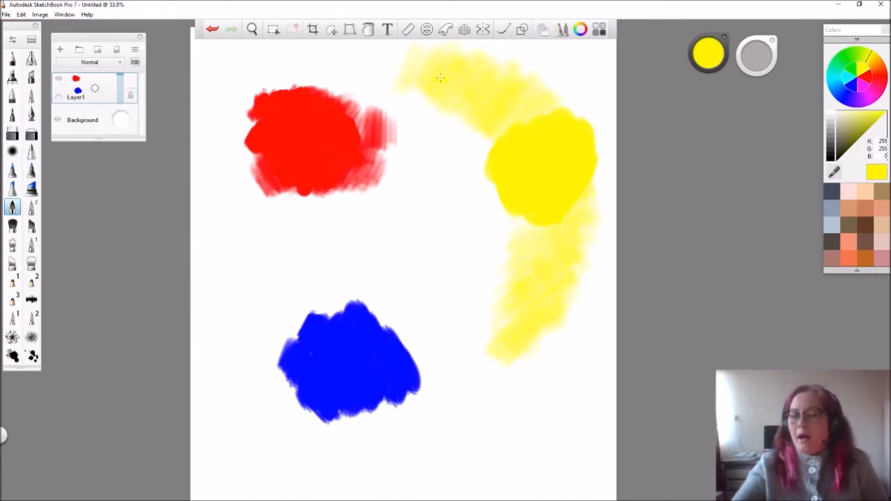
# Paint pure red (255, 0, 0) over the upper yellow band to mix orange, and extend lighter red strokes down toward the blue patch.
pyautogui.click(868, 80)
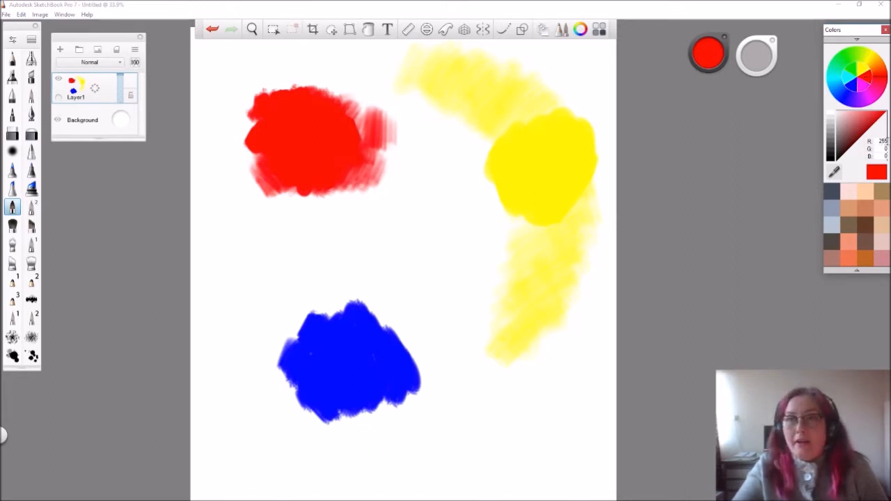
pyautogui.moveTo(352, 111)
pyautogui.mouseDown()
pyautogui.moveTo(356, 77)
pyautogui.moveTo(365, 85)
pyautogui.moveTo(370, 68)
pyautogui.moveTo(395, 106)
pyautogui.moveTo(420, 54)
pyautogui.moveTo(431, 54)
pyautogui.moveTo(445, 102)
pyautogui.moveTo(470, 72)
pyautogui.moveTo(482, 75)
pyautogui.moveTo(487, 99)
pyautogui.moveTo(499, 105)
pyautogui.moveTo(502, 92)
pyautogui.moveTo(438, 67)
pyautogui.moveTo(460, 78)
pyautogui.moveTo(450, 104)
pyautogui.moveTo(448, 79)
pyautogui.moveTo(371, 97)
pyautogui.moveTo(369, 64)
pyautogui.moveTo(318, 111)
pyautogui.moveTo(362, 81)
pyautogui.moveTo(361, 117)
pyautogui.moveTo(335, 84)
pyautogui.moveTo(363, 132)
pyautogui.moveTo(416, 54)
pyautogui.moveTo(435, 95)
pyautogui.moveTo(468, 60)
pyautogui.moveTo(484, 109)
pyautogui.moveTo(511, 96)
pyautogui.mouseUp()
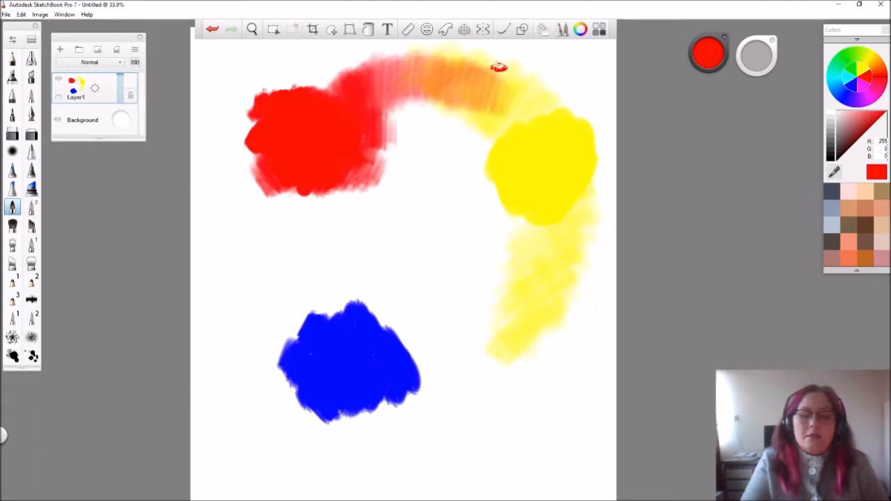
pyautogui.moveTo(464, 57)
pyautogui.mouseDown()
pyautogui.moveTo(402, 75)
pyautogui.moveTo(413, 85)
pyautogui.moveTo(474, 81)
pyautogui.moveTo(482, 122)
pyautogui.moveTo(526, 100)
pyautogui.moveTo(499, 92)
pyautogui.moveTo(472, 49)
pyautogui.moveTo(330, 79)
pyautogui.moveTo(315, 105)
pyautogui.moveTo(346, 114)
pyautogui.moveTo(438, 90)
pyautogui.moveTo(453, 95)
pyautogui.moveTo(459, 112)
pyautogui.moveTo(483, 112)
pyautogui.moveTo(436, 60)
pyautogui.moveTo(385, 68)
pyautogui.moveTo(328, 103)
pyautogui.mouseUp()
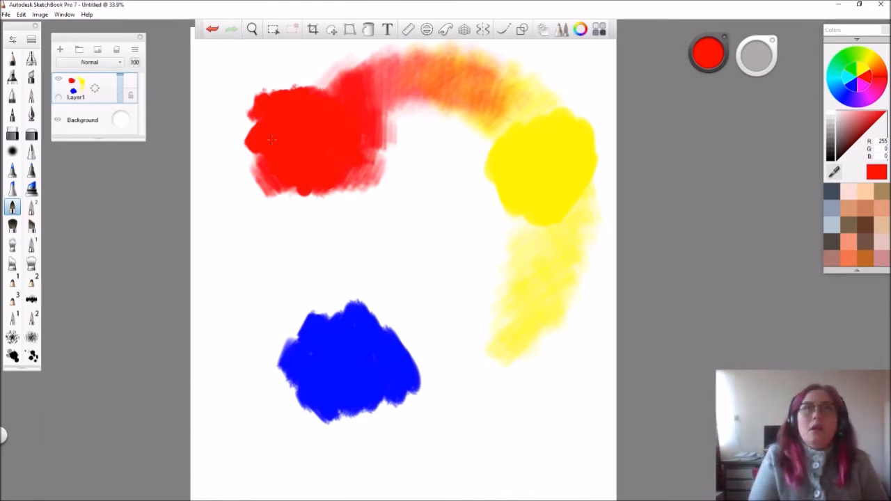
pyautogui.moveTo(254, 159)
pyautogui.mouseDown()
pyautogui.moveTo(224, 234)
pyautogui.moveTo(258, 286)
pyautogui.moveTo(295, 260)
pyautogui.moveTo(257, 250)
pyautogui.moveTo(233, 203)
pyautogui.moveTo(230, 174)
pyautogui.moveTo(249, 143)
pyautogui.moveTo(237, 176)
pyautogui.mouseUp()
pyautogui.moveTo(299, 189)
pyautogui.mouseDown()
pyautogui.moveTo(263, 242)
pyautogui.moveTo(308, 223)
pyautogui.moveTo(278, 281)
pyautogui.moveTo(266, 280)
pyautogui.moveTo(261, 245)
pyautogui.moveTo(280, 197)
pyautogui.moveTo(277, 178)
pyautogui.moveTo(245, 185)
pyautogui.moveTo(242, 132)
pyautogui.mouseUp()
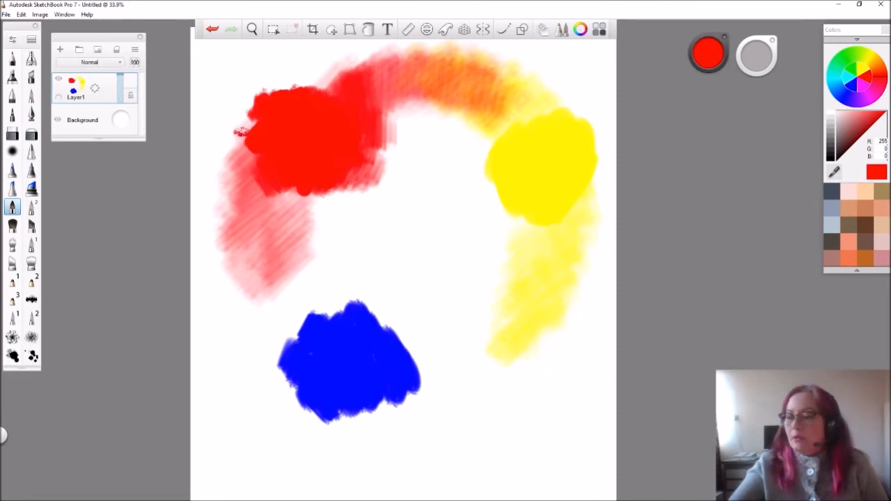
# Paint pure blue (0, 0, 255) over the lower red and yellow bands to mix the in-between colours and close the colour ring.
pyautogui.click(852, 89)
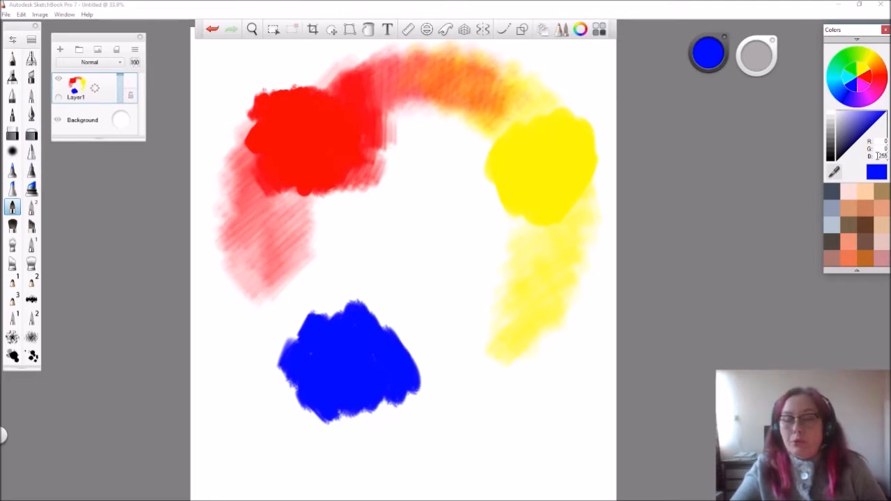
pyautogui.moveTo(250, 237)
pyautogui.mouseDown()
pyautogui.moveTo(272, 277)
pyautogui.moveTo(245, 295)
pyautogui.moveTo(268, 285)
pyautogui.moveTo(298, 299)
pyautogui.moveTo(299, 333)
pyautogui.moveTo(256, 293)
pyautogui.moveTo(269, 240)
pyautogui.moveTo(240, 208)
pyautogui.moveTo(279, 206)
pyautogui.moveTo(279, 244)
pyautogui.moveTo(296, 254)
pyautogui.moveTo(289, 292)
pyautogui.moveTo(285, 265)
pyautogui.moveTo(241, 264)
pyautogui.moveTo(233, 209)
pyautogui.moveTo(244, 199)
pyautogui.moveTo(282, 208)
pyautogui.moveTo(303, 255)
pyautogui.moveTo(299, 304)
pyautogui.mouseUp()
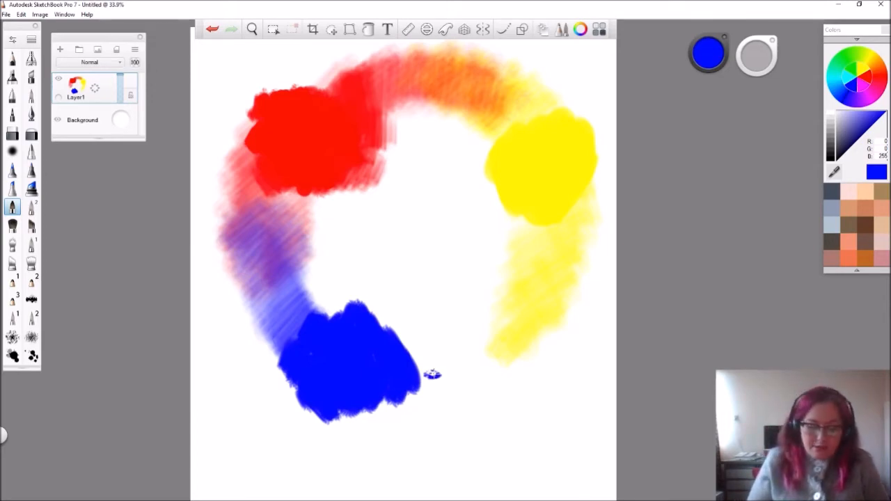
pyautogui.moveTo(396, 382)
pyautogui.mouseDown()
pyautogui.moveTo(420, 366)
pyautogui.moveTo(413, 396)
pyautogui.moveTo(418, 345)
pyautogui.moveTo(422, 372)
pyautogui.moveTo(436, 364)
pyautogui.moveTo(441, 380)
pyautogui.moveTo(452, 378)
pyautogui.moveTo(463, 391)
pyautogui.moveTo(474, 371)
pyautogui.moveTo(491, 381)
pyautogui.moveTo(514, 347)
pyautogui.moveTo(530, 293)
pyautogui.moveTo(542, 308)
pyautogui.moveTo(555, 293)
pyautogui.moveTo(521, 280)
pyautogui.moveTo(506, 294)
pyautogui.moveTo(539, 334)
pyautogui.moveTo(499, 323)
pyautogui.moveTo(501, 331)
pyautogui.moveTo(534, 324)
pyautogui.moveTo(541, 332)
pyautogui.moveTo(533, 353)
pyautogui.moveTo(522, 341)
pyautogui.moveTo(498, 350)
pyautogui.moveTo(539, 361)
pyautogui.moveTo(561, 301)
pyautogui.moveTo(519, 277)
pyautogui.moveTo(510, 283)
pyautogui.moveTo(562, 292)
pyautogui.moveTo(573, 313)
pyautogui.moveTo(529, 332)
pyautogui.moveTo(486, 330)
pyautogui.moveTo(487, 391)
pyautogui.moveTo(470, 366)
pyautogui.moveTo(443, 356)
pyautogui.moveTo(394, 375)
pyautogui.moveTo(404, 409)
pyautogui.moveTo(438, 390)
pyautogui.moveTo(389, 394)
pyautogui.mouseUp()
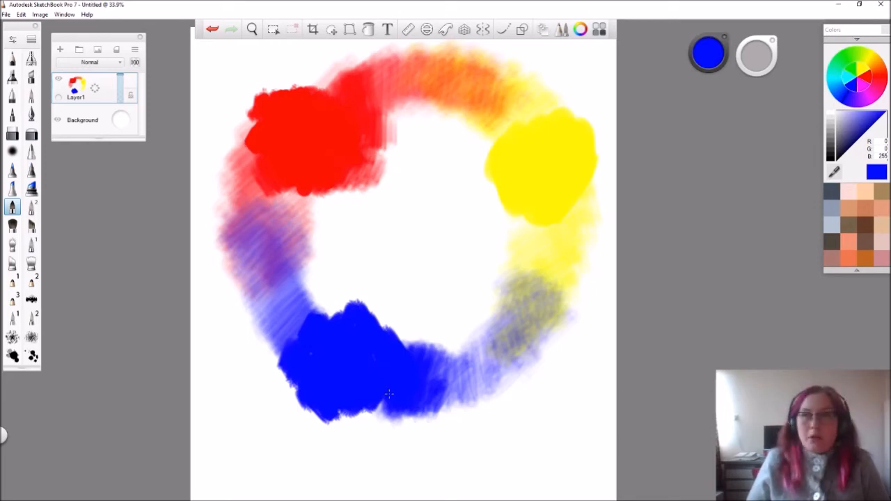
# Blend the upper band between the yellow and red patches with a blending brush into a smooth orange transition.
pyautogui.click(12, 207)
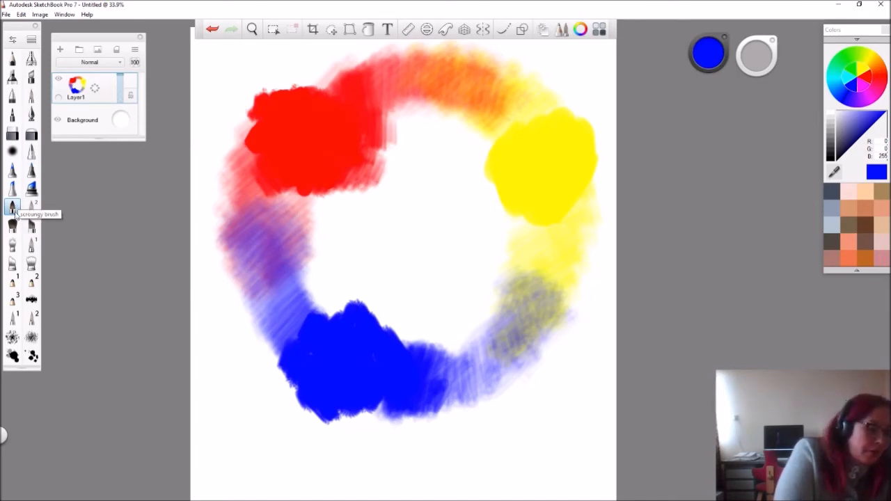
pyautogui.click(14, 207)
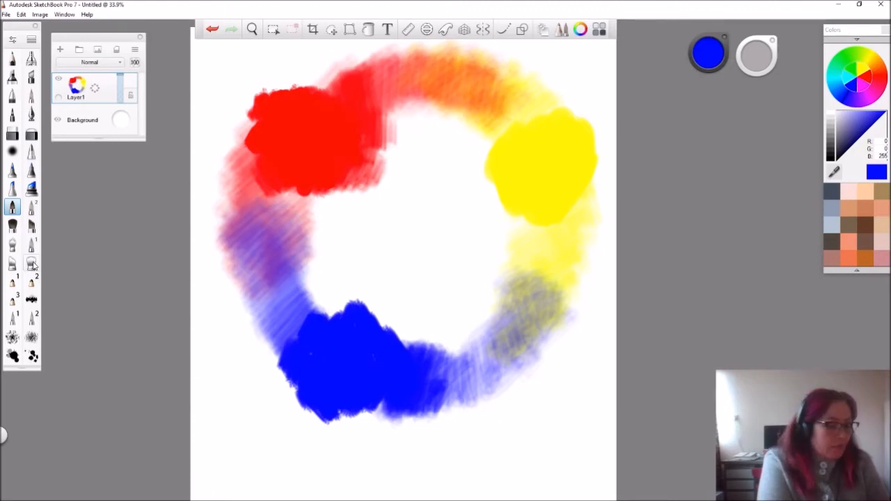
pyautogui.click(31, 263)
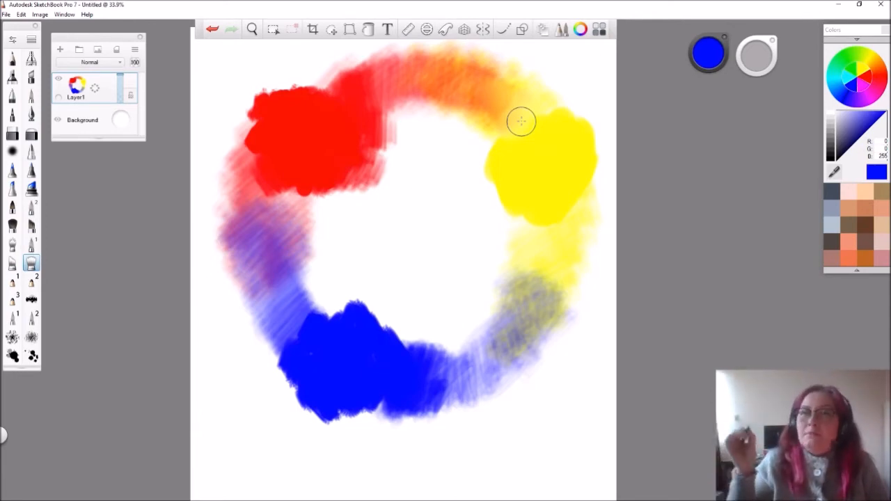
pyautogui.moveTo(490, 76)
pyautogui.mouseDown()
pyautogui.moveTo(529, 74)
pyautogui.moveTo(512, 103)
pyautogui.moveTo(509, 92)
pyautogui.moveTo(526, 130)
pyautogui.mouseUp()
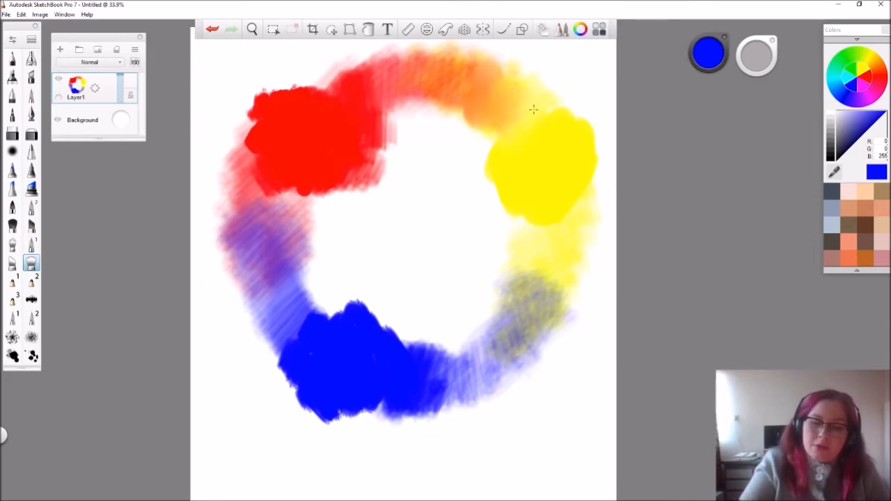
pyautogui.moveTo(466, 70)
pyautogui.mouseDown()
pyautogui.moveTo(438, 97)
pyautogui.moveTo(433, 67)
pyautogui.moveTo(424, 77)
pyautogui.moveTo(421, 59)
pyautogui.moveTo(368, 75)
pyautogui.moveTo(401, 71)
pyautogui.mouseUp()
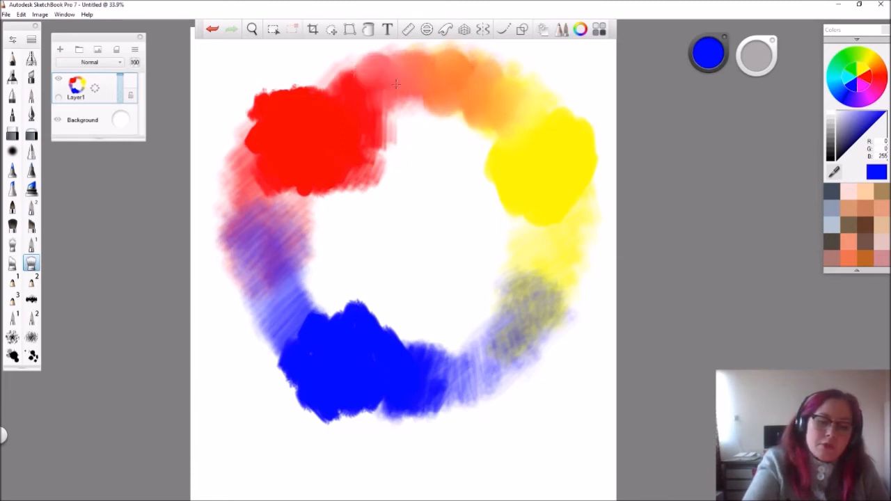
pyautogui.moveTo(408, 103)
pyautogui.mouseDown()
pyautogui.moveTo(401, 95)
pyautogui.moveTo(384, 78)
pyautogui.moveTo(355, 75)
pyautogui.moveTo(341, 92)
pyautogui.moveTo(337, 69)
pyautogui.moveTo(369, 62)
pyautogui.moveTo(358, 74)
pyautogui.moveTo(377, 85)
pyautogui.moveTo(373, 91)
pyautogui.moveTo(399, 63)
pyautogui.moveTo(420, 80)
pyautogui.moveTo(420, 93)
pyautogui.moveTo(413, 72)
pyautogui.moveTo(407, 77)
pyautogui.moveTo(438, 82)
pyautogui.moveTo(425, 62)
pyautogui.moveTo(415, 62)
pyautogui.moveTo(423, 87)
pyautogui.moveTo(396, 90)
pyautogui.moveTo(389, 72)
pyautogui.moveTo(438, 88)
pyautogui.mouseUp()
pyautogui.moveTo(381, 95)
pyautogui.mouseDown()
pyautogui.moveTo(443, 75)
pyautogui.moveTo(404, 67)
pyautogui.moveTo(375, 99)
pyautogui.moveTo(371, 86)
pyautogui.moveTo(409, 78)
pyautogui.mouseUp()
pyautogui.moveTo(361, 108); pyautogui.dragTo(342, 82)
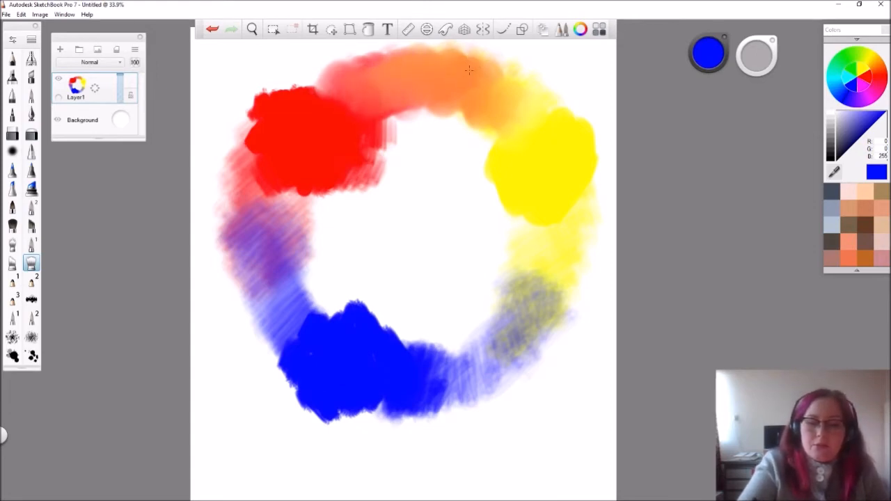
pyautogui.moveTo(509, 80)
pyautogui.mouseDown()
pyautogui.moveTo(509, 103)
pyautogui.moveTo(525, 100)
pyautogui.moveTo(514, 135)
pyautogui.mouseUp()
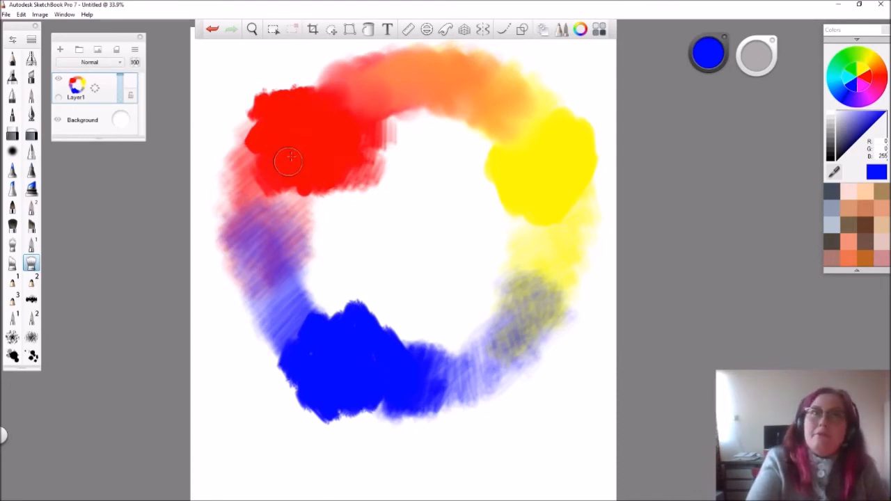
# Blend the band from the red patch down into the blue patch into a smooth purple transition.
pyautogui.moveTo(287, 169)
pyautogui.mouseDown()
pyautogui.moveTo(250, 179)
pyautogui.moveTo(259, 211)
pyautogui.moveTo(256, 195)
pyautogui.moveTo(277, 192)
pyautogui.moveTo(284, 202)
pyautogui.moveTo(292, 182)
pyautogui.moveTo(286, 193)
pyautogui.moveTo(265, 174)
pyautogui.moveTo(265, 205)
pyautogui.moveTo(250, 211)
pyautogui.moveTo(279, 230)
pyautogui.moveTo(286, 210)
pyautogui.moveTo(249, 234)
pyautogui.moveTo(247, 197)
pyautogui.moveTo(275, 193)
pyautogui.moveTo(270, 203)
pyautogui.moveTo(289, 217)
pyautogui.moveTo(270, 256)
pyautogui.moveTo(249, 241)
pyautogui.moveTo(266, 259)
pyautogui.moveTo(249, 263)
pyautogui.moveTo(253, 277)
pyautogui.moveTo(289, 262)
pyautogui.moveTo(272, 218)
pyautogui.moveTo(257, 217)
pyautogui.moveTo(277, 221)
pyautogui.moveTo(280, 181)
pyautogui.moveTo(257, 185)
pyautogui.moveTo(251, 207)
pyautogui.mouseUp()
pyautogui.moveTo(267, 174); pyautogui.dragTo(267, 221)
pyautogui.moveTo(291, 187)
pyautogui.mouseDown()
pyautogui.moveTo(260, 169)
pyautogui.moveTo(247, 172)
pyautogui.moveTo(235, 223)
pyautogui.mouseUp()
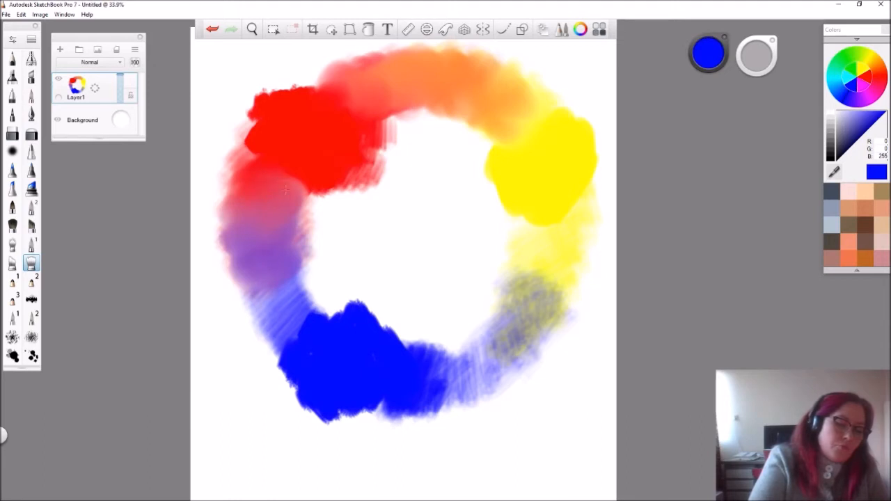
pyautogui.moveTo(287, 188); pyautogui.dragTo(297, 180)
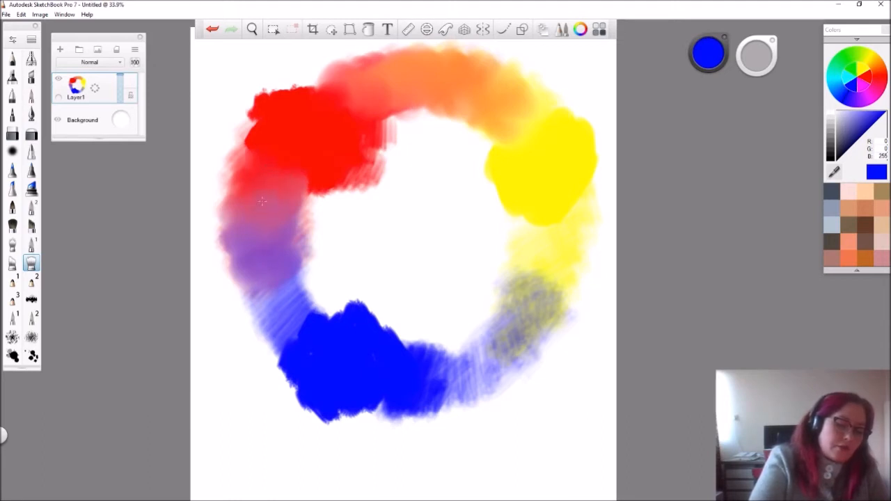
pyautogui.moveTo(267, 215)
pyautogui.mouseDown()
pyautogui.moveTo(245, 234)
pyautogui.moveTo(272, 247)
pyautogui.moveTo(258, 295)
pyautogui.moveTo(288, 284)
pyautogui.moveTo(283, 276)
pyautogui.moveTo(251, 298)
pyautogui.moveTo(282, 300)
pyautogui.moveTo(285, 284)
pyautogui.moveTo(315, 308)
pyautogui.moveTo(280, 340)
pyautogui.moveTo(265, 310)
pyautogui.moveTo(266, 324)
pyautogui.moveTo(258, 312)
pyautogui.moveTo(298, 326)
pyautogui.moveTo(293, 302)
pyautogui.moveTo(303, 290)
pyautogui.moveTo(296, 280)
pyautogui.moveTo(332, 309)
pyautogui.moveTo(292, 318)
pyautogui.moveTo(311, 333)
pyautogui.moveTo(306, 351)
pyautogui.moveTo(266, 290)
pyautogui.moveTo(259, 305)
pyautogui.moveTo(277, 283)
pyautogui.moveTo(305, 282)
pyautogui.moveTo(308, 309)
pyautogui.moveTo(286, 323)
pyautogui.moveTo(281, 346)
pyautogui.moveTo(264, 299)
pyautogui.mouseUp()
pyautogui.moveTo(293, 274)
pyautogui.mouseDown()
pyautogui.moveTo(301, 311)
pyautogui.moveTo(271, 324)
pyautogui.moveTo(295, 336)
pyautogui.moveTo(310, 331)
pyautogui.moveTo(304, 310)
pyautogui.moveTo(330, 318)
pyautogui.moveTo(327, 309)
pyautogui.moveTo(329, 329)
pyautogui.moveTo(301, 345)
pyautogui.moveTo(294, 365)
pyautogui.moveTo(331, 351)
pyautogui.moveTo(298, 373)
pyautogui.moveTo(319, 379)
pyautogui.mouseUp()
pyautogui.moveTo(290, 348)
pyautogui.mouseDown()
pyautogui.moveTo(281, 347)
pyautogui.moveTo(300, 334)
pyautogui.moveTo(278, 335)
pyautogui.mouseUp()
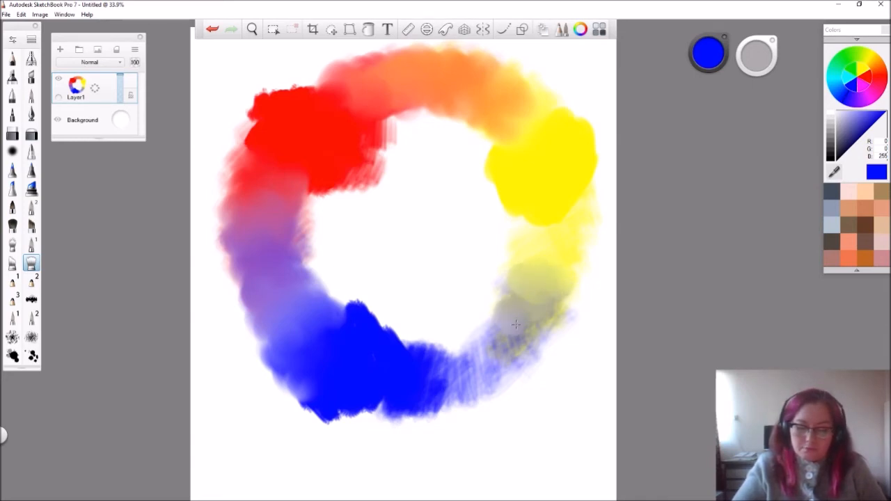
# Blend the overlapping yellow and blue strokes between the yellow patch and the blue patch.
pyautogui.moveTo(537, 327)
pyautogui.mouseDown()
pyautogui.moveTo(498, 334)
pyautogui.moveTo(499, 362)
pyautogui.moveTo(506, 358)
pyautogui.moveTo(443, 372)
pyautogui.moveTo(437, 363)
pyautogui.moveTo(481, 342)
pyautogui.moveTo(444, 374)
pyautogui.moveTo(438, 392)
pyautogui.moveTo(459, 354)
pyautogui.moveTo(453, 382)
pyautogui.moveTo(466, 386)
pyautogui.moveTo(470, 375)
pyautogui.moveTo(460, 364)
pyautogui.moveTo(481, 350)
pyautogui.moveTo(485, 366)
pyautogui.moveTo(474, 360)
pyautogui.moveTo(486, 343)
pyautogui.moveTo(496, 375)
pyautogui.moveTo(508, 330)
pyautogui.moveTo(536, 320)
pyautogui.moveTo(520, 301)
pyautogui.moveTo(560, 300)
pyautogui.mouseUp()
pyautogui.moveTo(549, 261)
pyautogui.mouseDown()
pyautogui.moveTo(570, 255)
pyautogui.moveTo(552, 247)
pyautogui.moveTo(565, 218)
pyautogui.moveTo(563, 302)
pyautogui.moveTo(520, 355)
pyautogui.moveTo(517, 295)
pyautogui.moveTo(545, 329)
pyautogui.mouseUp()
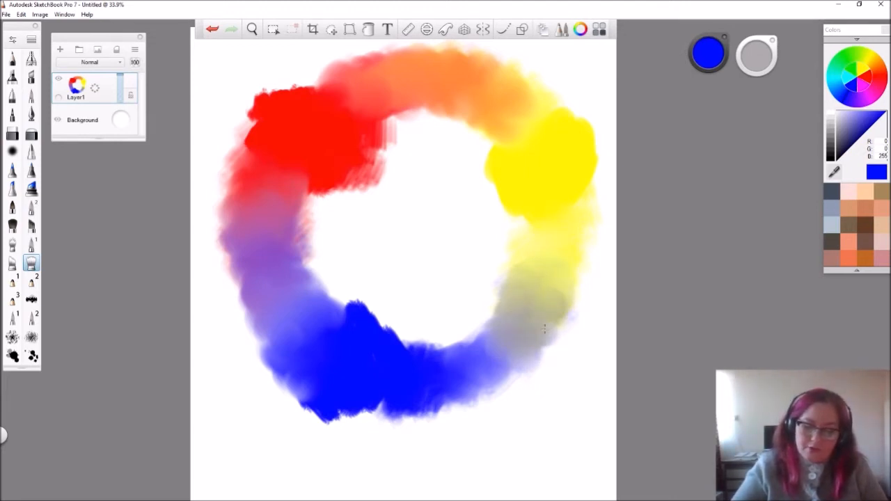
pyautogui.moveTo(547, 284)
pyautogui.mouseDown()
pyautogui.moveTo(536, 265)
pyautogui.moveTo(568, 288)
pyautogui.mouseUp()
pyautogui.moveTo(549, 325)
pyautogui.mouseDown()
pyautogui.moveTo(487, 354)
pyautogui.moveTo(514, 376)
pyautogui.moveTo(466, 397)
pyautogui.moveTo(445, 362)
pyautogui.moveTo(457, 359)
pyautogui.moveTo(464, 374)
pyautogui.moveTo(430, 375)
pyautogui.moveTo(440, 396)
pyautogui.moveTo(457, 398)
pyautogui.moveTo(495, 347)
pyautogui.moveTo(522, 356)
pyautogui.mouseUp()
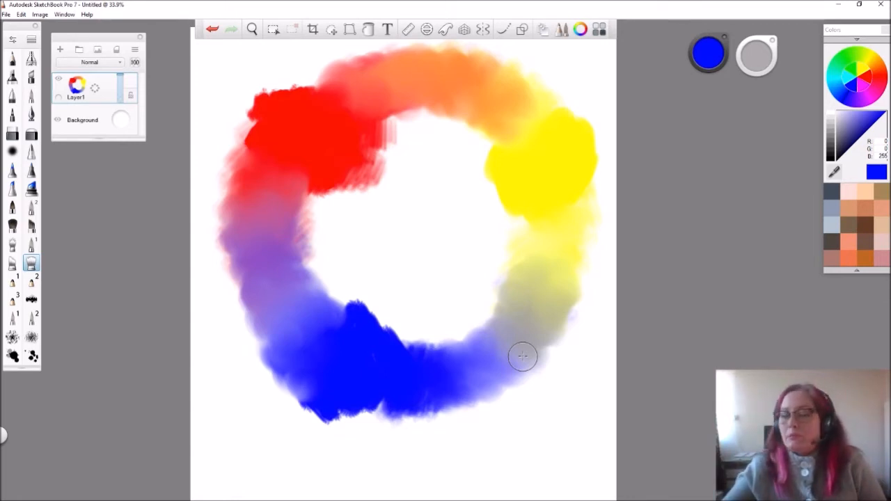
# Set the colour to yellow-green (112, 255, 0) and paint a dab with the scroungy brush on the outer edge of the greyish band.
pyautogui.click(868, 65)
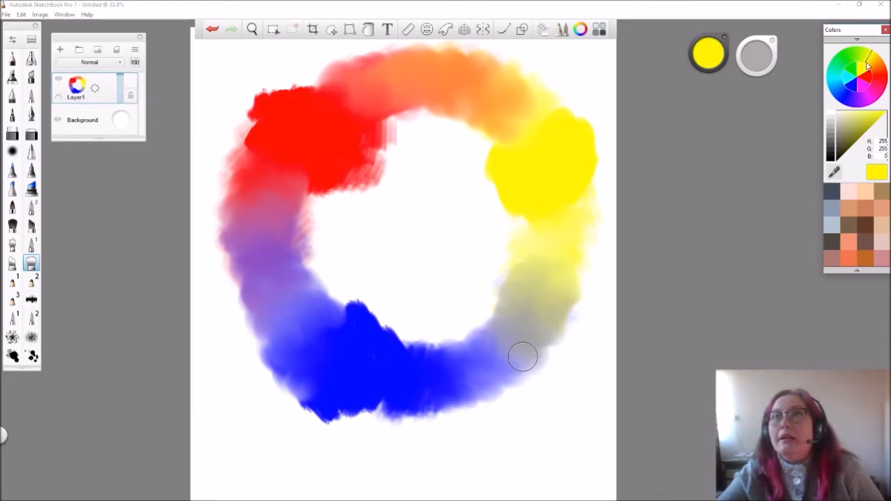
pyautogui.click(869, 54)
pyautogui.moveTo(870, 57); pyautogui.dragTo(859, 71)
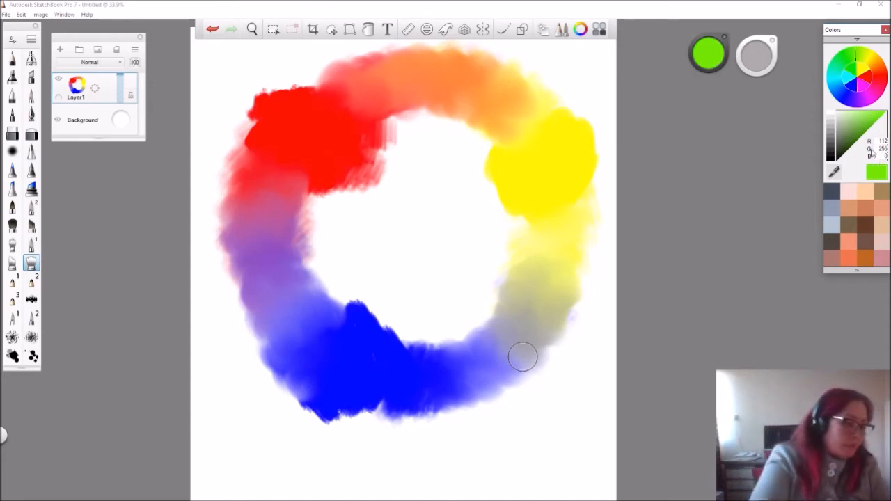
pyautogui.click(12, 208)
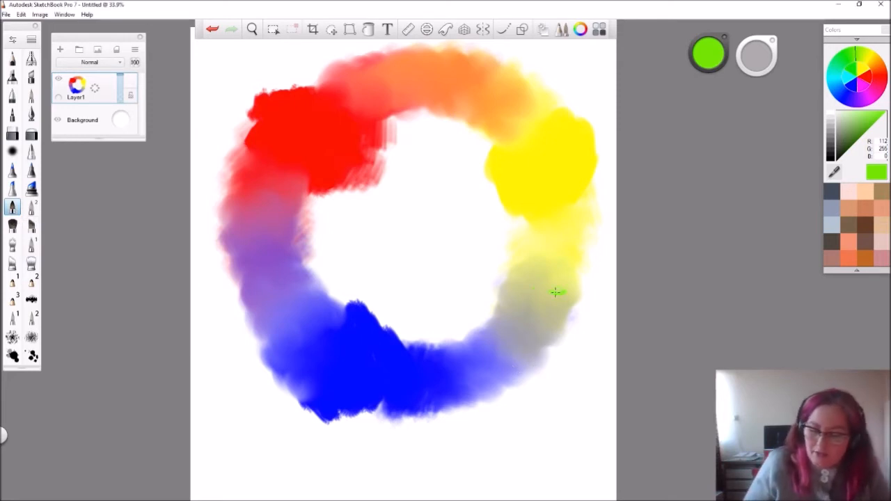
pyautogui.moveTo(551, 288)
pyautogui.mouseDown()
pyautogui.moveTo(566, 293)
pyautogui.moveTo(568, 283)
pyautogui.moveTo(576, 305)
pyautogui.moveTo(561, 296)
pyautogui.moveTo(569, 301)
pyautogui.mouseUp()
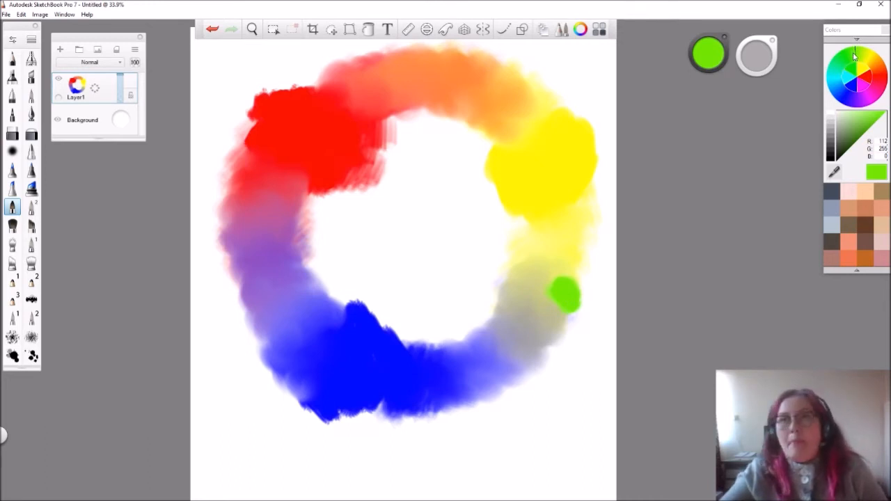
# Paint two more dabs below the yellow-green one along the outer edge, in green (36, 255, 0) and a purer green.
pyautogui.moveTo(857, 54); pyautogui.dragTo(852, 63)
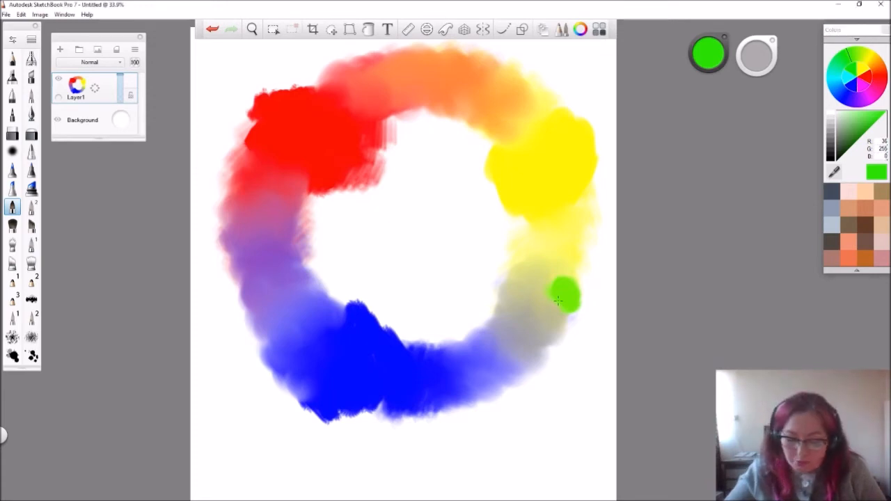
pyautogui.moveTo(551, 310); pyautogui.dragTo(567, 329)
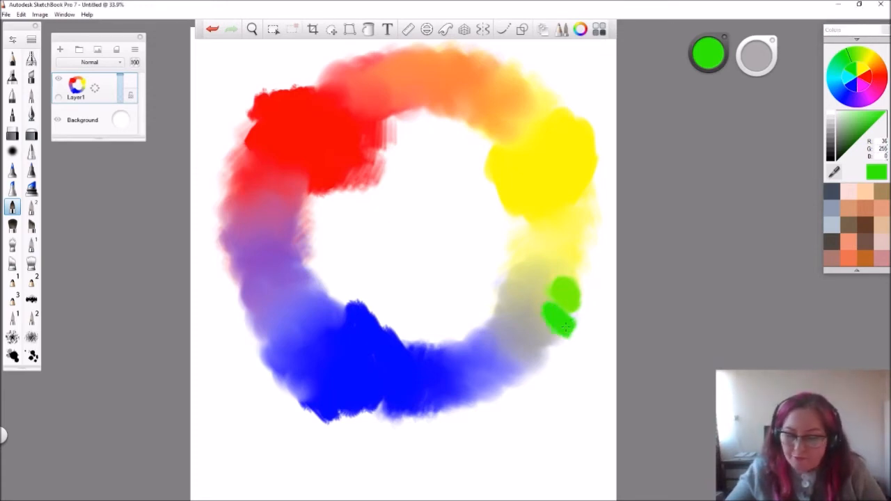
pyautogui.click(847, 59)
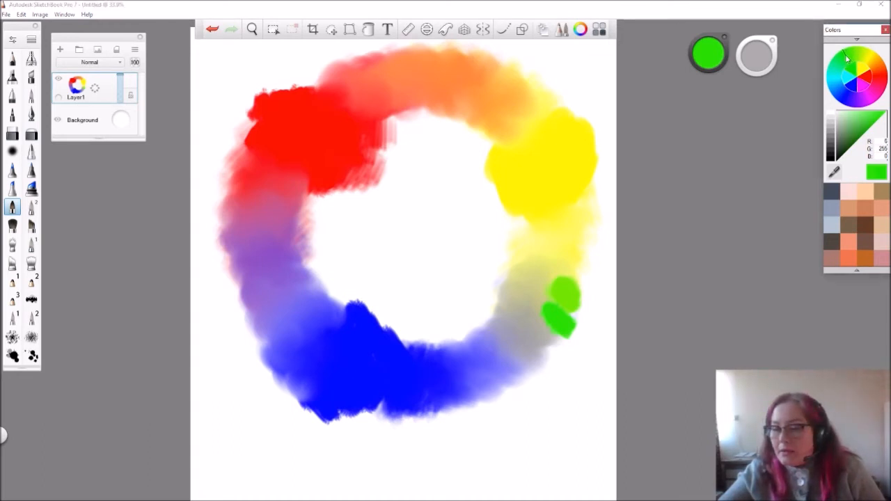
pyautogui.moveTo(846, 60); pyautogui.dragTo(847, 64)
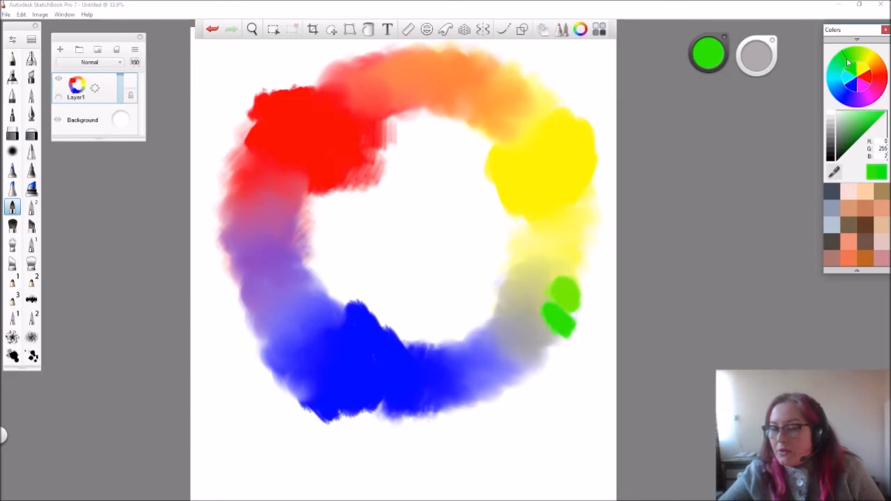
pyautogui.moveTo(847, 61); pyautogui.dragTo(846, 60)
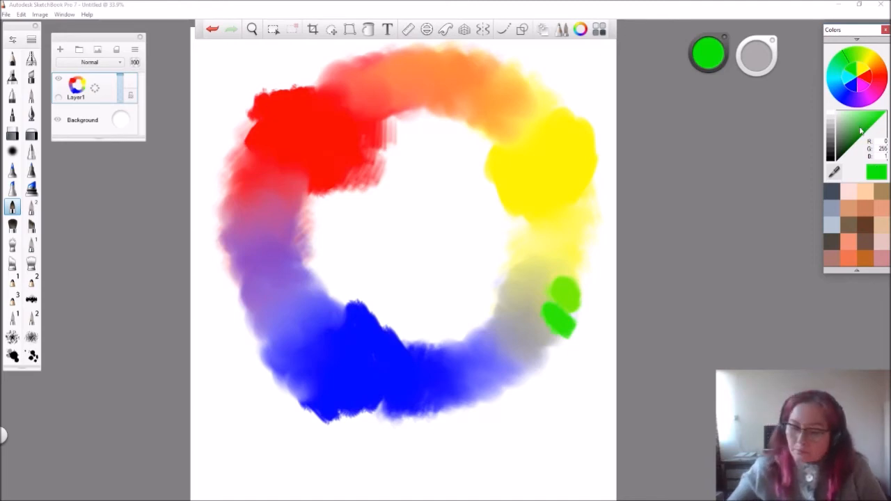
pyautogui.moveTo(543, 327)
pyautogui.mouseDown()
pyautogui.moveTo(553, 351)
pyautogui.moveTo(554, 343)
pyautogui.mouseUp()
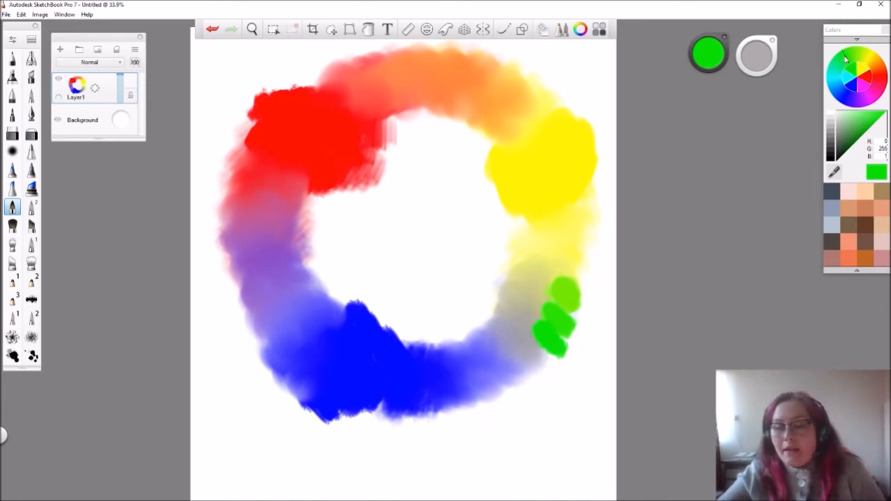
# Continue the row of dabs toward the blue patch with a sea green (0, 255, 127) dab and a cyan dab.
pyautogui.moveTo(845, 56); pyautogui.dragTo(841, 65)
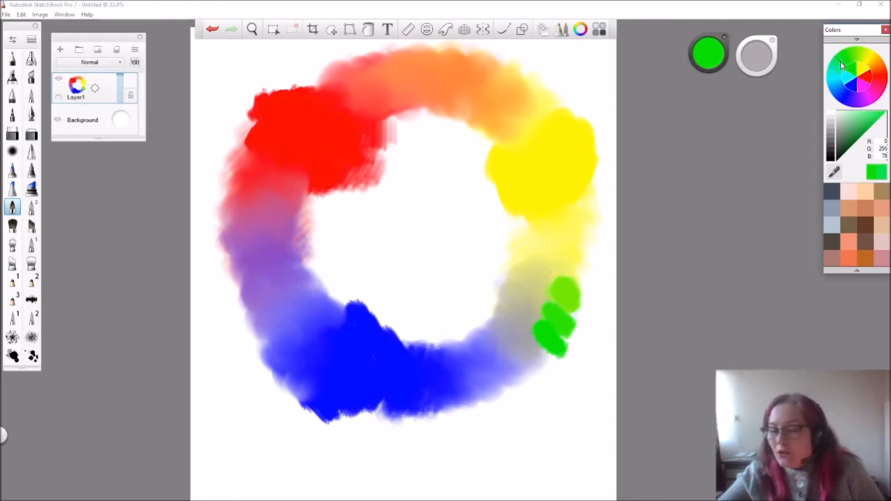
pyautogui.moveTo(841, 65); pyautogui.dragTo(842, 70)
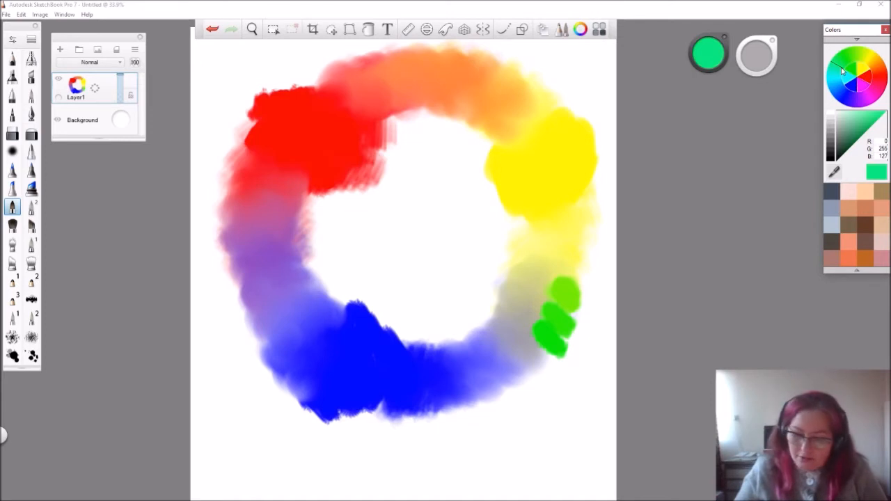
pyautogui.moveTo(525, 346)
pyautogui.mouseDown()
pyautogui.moveTo(550, 371)
pyautogui.moveTo(543, 376)
pyautogui.mouseUp()
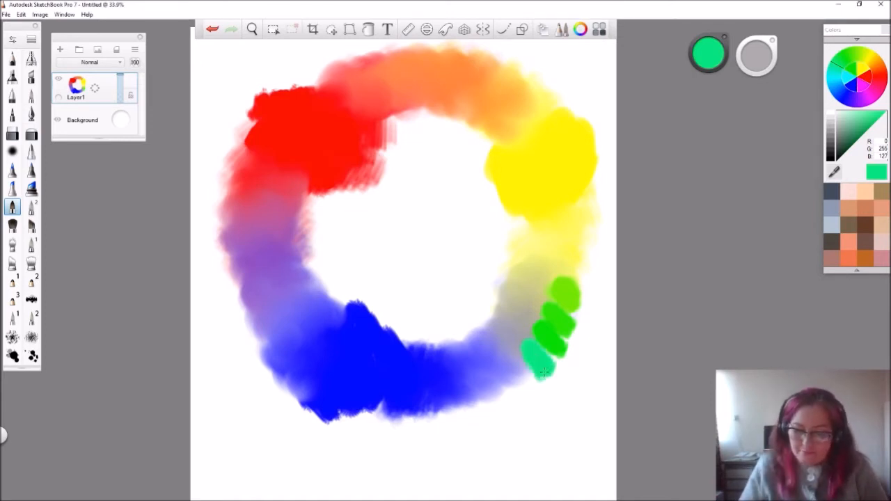
pyautogui.moveTo(841, 64); pyautogui.dragTo(837, 81)
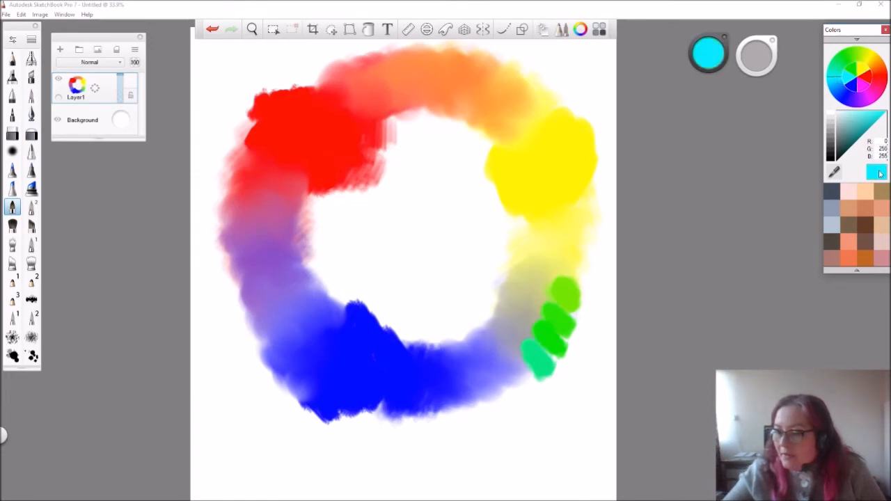
pyautogui.moveTo(513, 359)
pyautogui.mouseDown()
pyautogui.moveTo(527, 385)
pyautogui.moveTo(516, 395)
pyautogui.mouseUp()
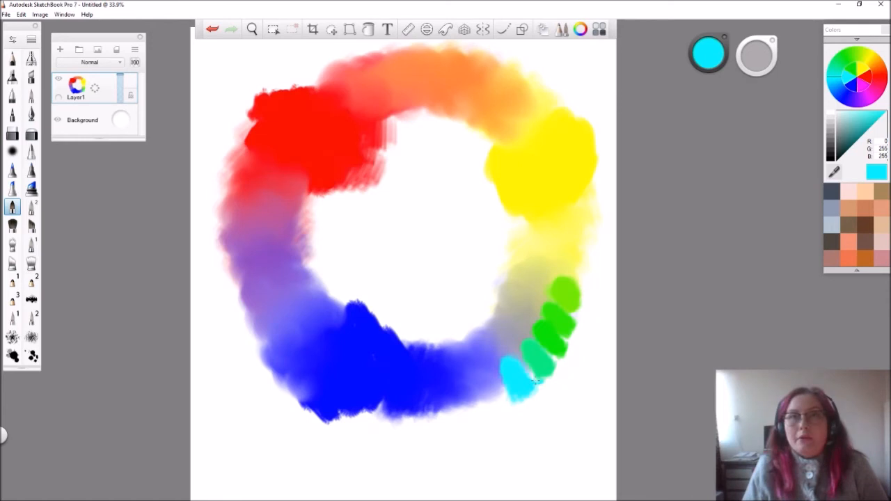
# Set the colour to azure blue (0, 123, 255) and paint the last dab between the cyan dab and the blue patch.
pyautogui.click(835, 81)
pyautogui.moveTo(835, 82); pyautogui.dragTo(839, 94)
pyautogui.moveTo(486, 376)
pyautogui.mouseDown()
pyautogui.moveTo(492, 406)
pyautogui.moveTo(481, 381)
pyautogui.mouseUp()
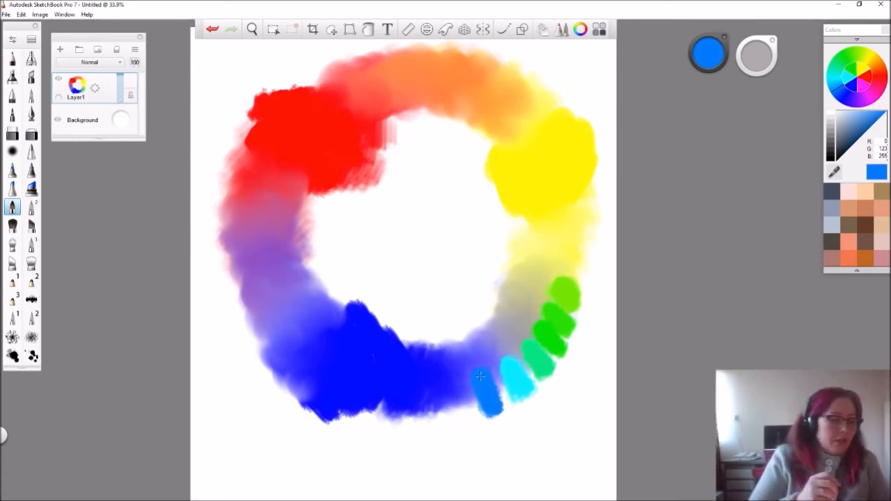
# Blend the inner ends of the green, cyan and azure dabs into the yellow-blue band with the blending brush.
pyautogui.click(32, 263)
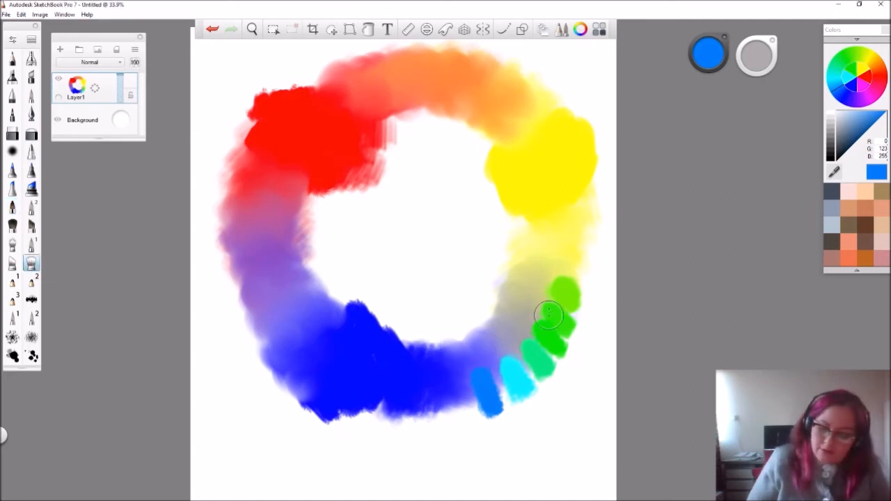
pyautogui.moveTo(539, 307)
pyautogui.mouseDown()
pyautogui.moveTo(531, 336)
pyautogui.moveTo(511, 344)
pyautogui.moveTo(486, 381)
pyautogui.moveTo(480, 368)
pyautogui.moveTo(504, 359)
pyautogui.moveTo(495, 353)
pyautogui.moveTo(505, 346)
pyautogui.moveTo(487, 376)
pyautogui.moveTo(493, 358)
pyautogui.moveTo(520, 354)
pyautogui.moveTo(522, 344)
pyautogui.moveTo(510, 342)
pyautogui.moveTo(546, 313)
pyautogui.moveTo(538, 317)
pyautogui.moveTo(551, 299)
pyautogui.moveTo(540, 293)
pyautogui.moveTo(562, 271)
pyautogui.moveTo(555, 278)
pyautogui.moveTo(547, 269)
pyautogui.moveTo(569, 263)
pyautogui.moveTo(548, 255)
pyautogui.moveTo(564, 230)
pyautogui.moveTo(564, 269)
pyautogui.moveTo(569, 237)
pyautogui.moveTo(553, 229)
pyautogui.moveTo(520, 319)
pyautogui.mouseUp()
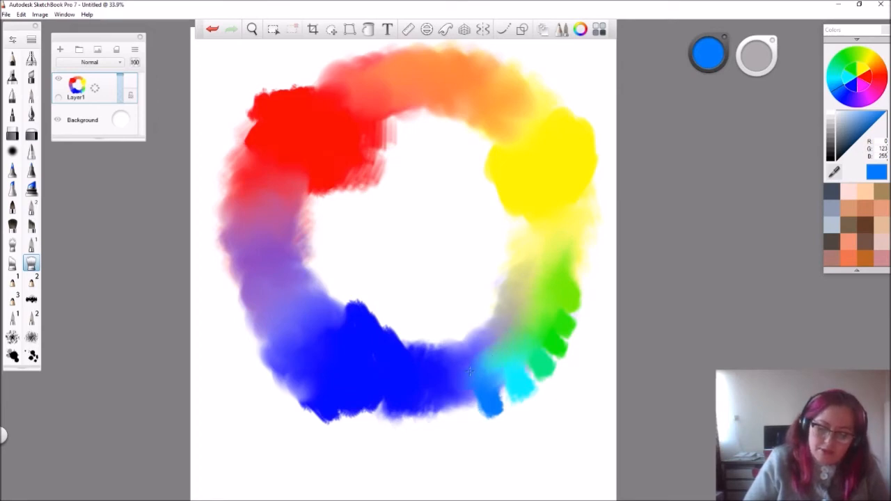
pyautogui.moveTo(496, 358); pyautogui.dragTo(485, 370)
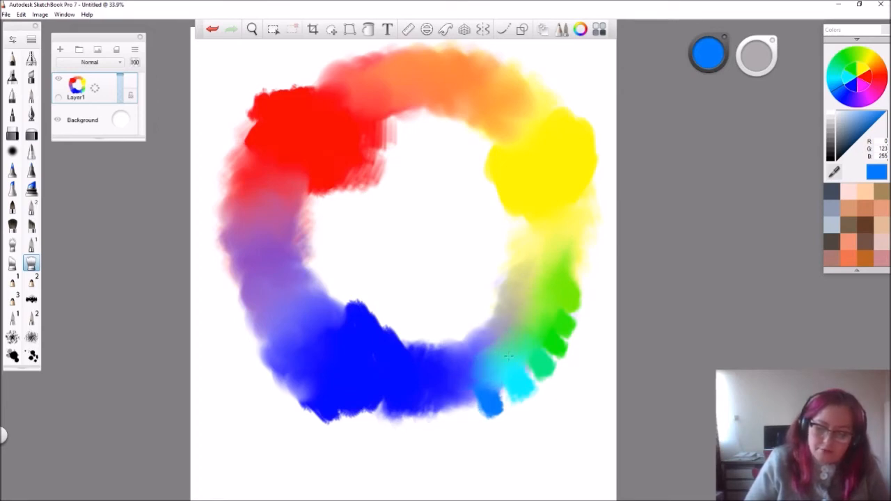
pyautogui.moveTo(570, 275)
pyautogui.mouseDown()
pyautogui.moveTo(576, 263)
pyautogui.moveTo(578, 280)
pyautogui.mouseUp()
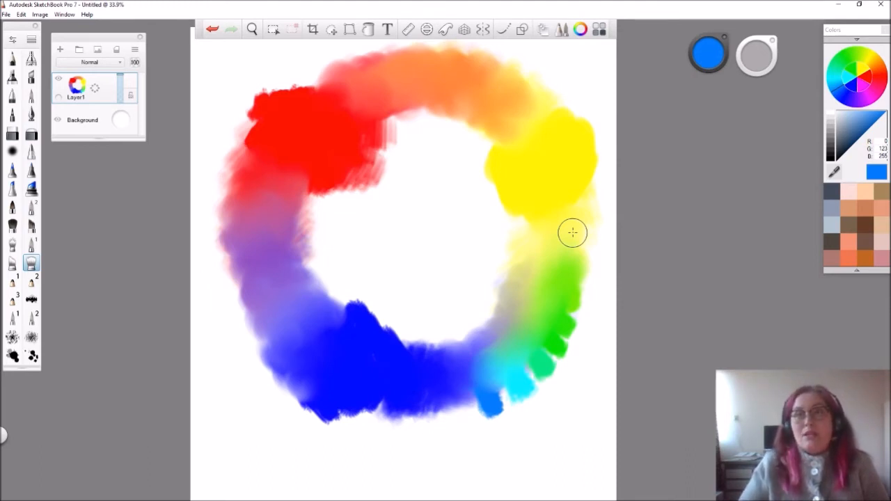
# Smooth the remaining transitions around the ring, from yellow through orange, red, purple and blue to the cyan dab.
pyautogui.moveTo(533, 131)
pyautogui.mouseDown()
pyautogui.moveTo(497, 89)
pyautogui.moveTo(515, 112)
pyautogui.moveTo(513, 131)
pyautogui.moveTo(496, 89)
pyautogui.moveTo(463, 84)
pyautogui.moveTo(374, 81)
pyautogui.moveTo(334, 98)
pyautogui.moveTo(374, 89)
pyautogui.mouseUp()
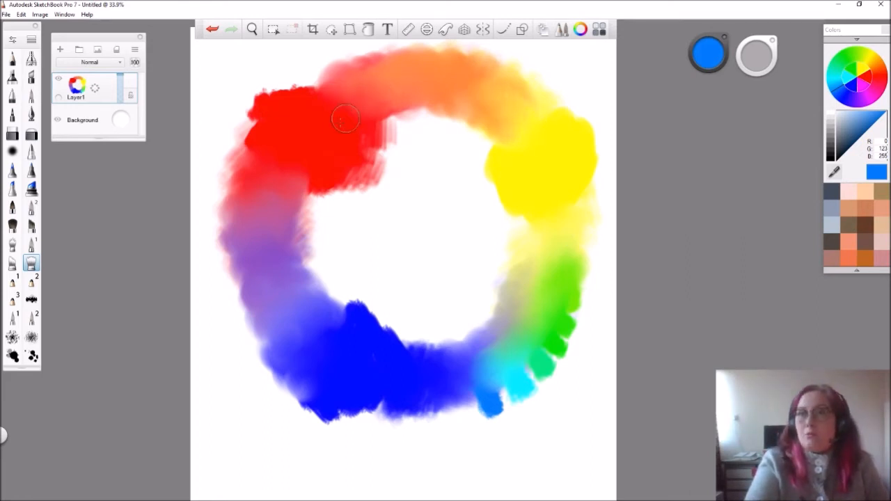
pyautogui.moveTo(293, 178)
pyautogui.mouseDown()
pyautogui.moveTo(267, 203)
pyautogui.moveTo(252, 275)
pyautogui.moveTo(258, 292)
pyautogui.moveTo(290, 307)
pyautogui.moveTo(297, 344)
pyautogui.moveTo(315, 337)
pyautogui.moveTo(299, 328)
pyautogui.moveTo(332, 332)
pyautogui.moveTo(295, 328)
pyautogui.moveTo(286, 307)
pyautogui.moveTo(305, 317)
pyautogui.moveTo(288, 306)
pyautogui.mouseUp()
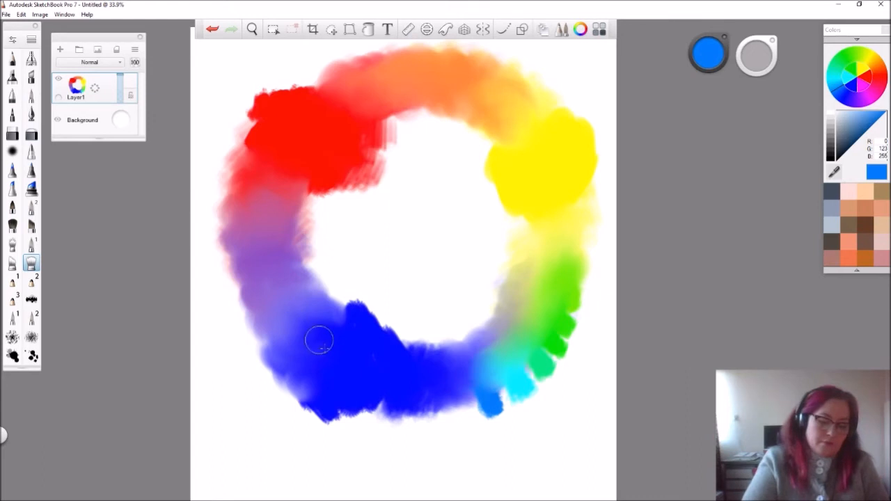
pyautogui.moveTo(385, 388); pyautogui.dragTo(382, 405)
pyautogui.moveTo(418, 352); pyautogui.dragTo(390, 349)
pyautogui.moveTo(483, 362)
pyautogui.mouseDown()
pyautogui.moveTo(455, 385)
pyautogui.moveTo(508, 361)
pyautogui.moveTo(486, 358)
pyautogui.moveTo(473, 361)
pyautogui.moveTo(509, 373)
pyautogui.moveTo(492, 367)
pyautogui.moveTo(490, 351)
pyautogui.moveTo(479, 382)
pyautogui.moveTo(454, 387)
pyautogui.moveTo(474, 396)
pyautogui.moveTo(505, 355)
pyautogui.mouseUp()
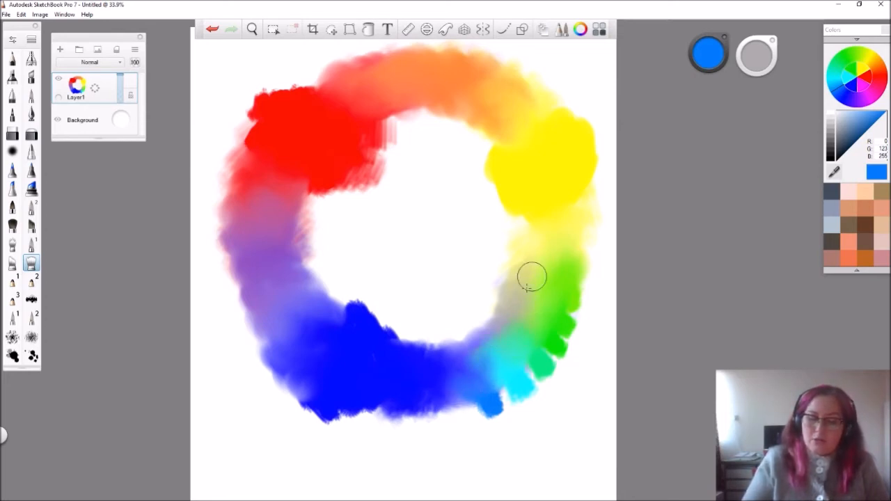
# Blend the edge between the blue band and the cyan dab.
pyautogui.moveTo(467, 358)
pyautogui.mouseDown()
pyautogui.moveTo(489, 377)
pyautogui.moveTo(476, 368)
pyautogui.mouseUp()
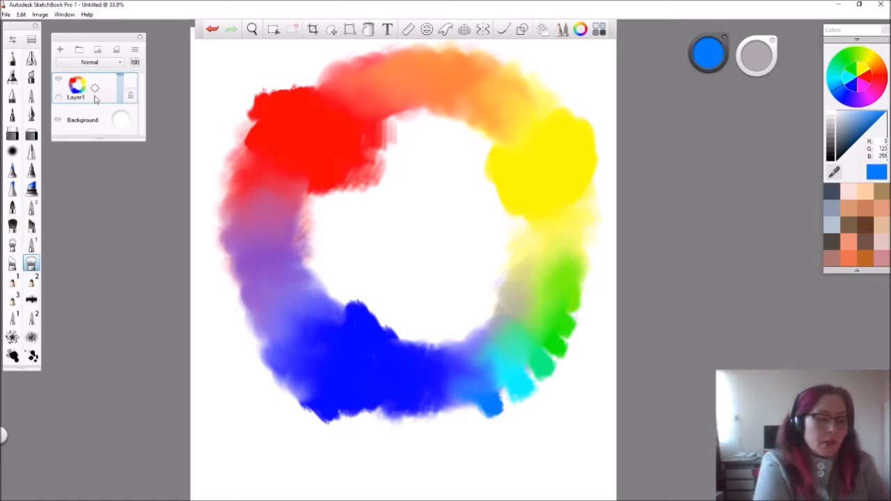
# Try light blue, pink, white and black as the background colour, and settle on dark grey.
pyautogui.click(121, 121)
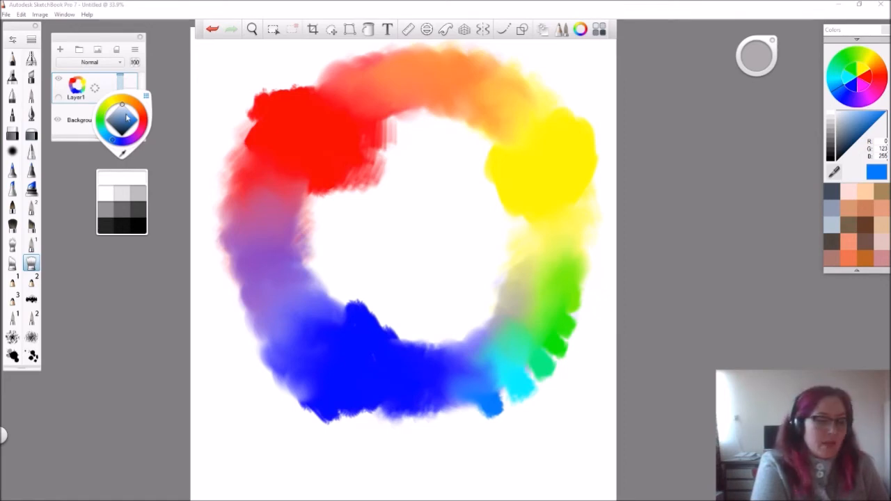
pyautogui.click(130, 116)
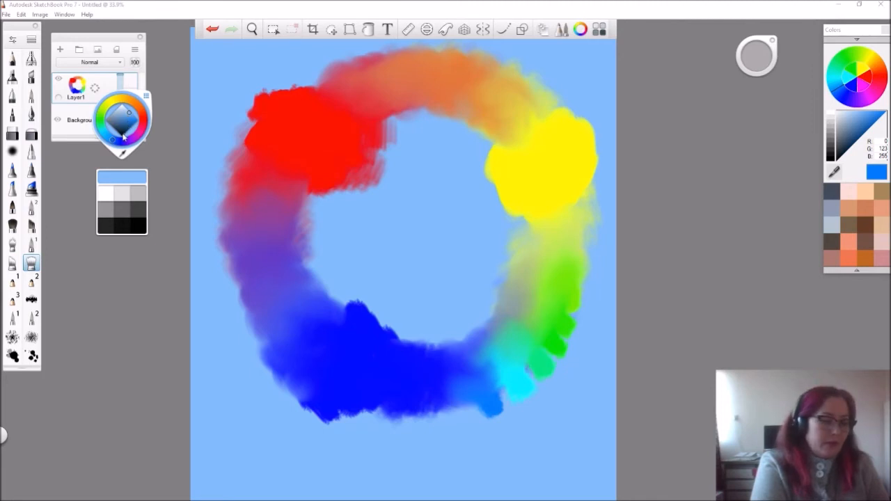
pyautogui.moveTo(116, 142); pyautogui.dragTo(145, 119)
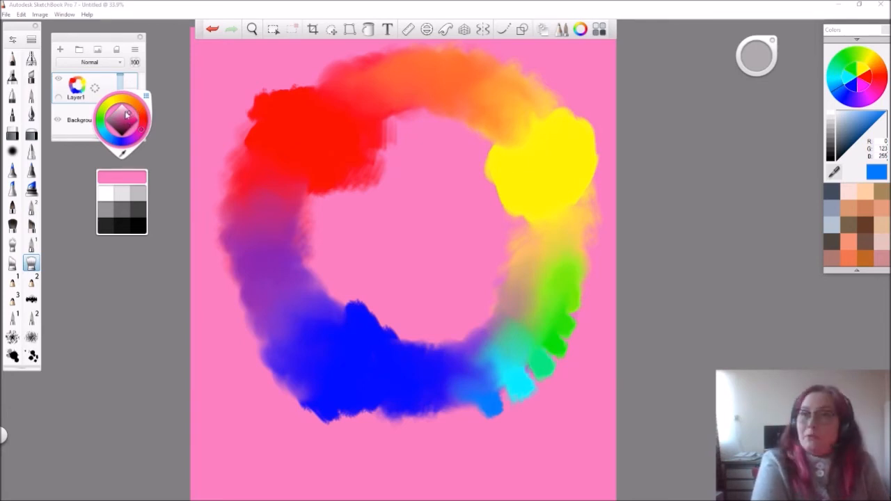
pyautogui.click(108, 197)
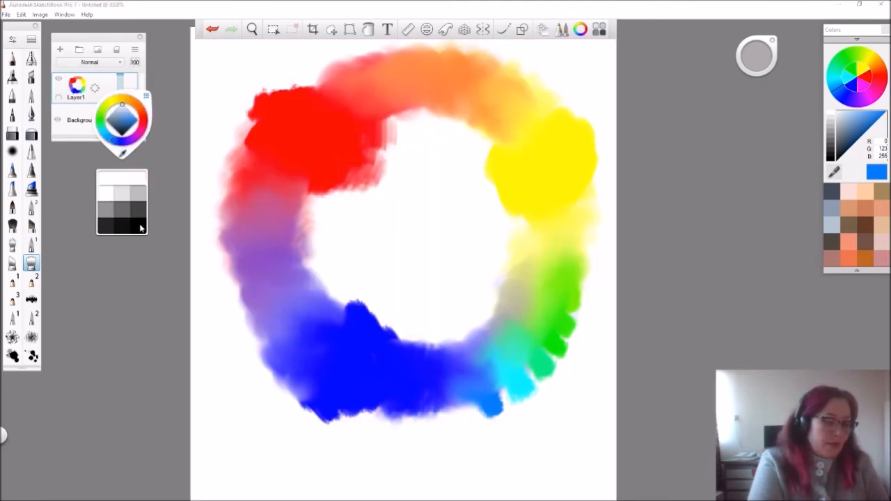
pyautogui.click(140, 228)
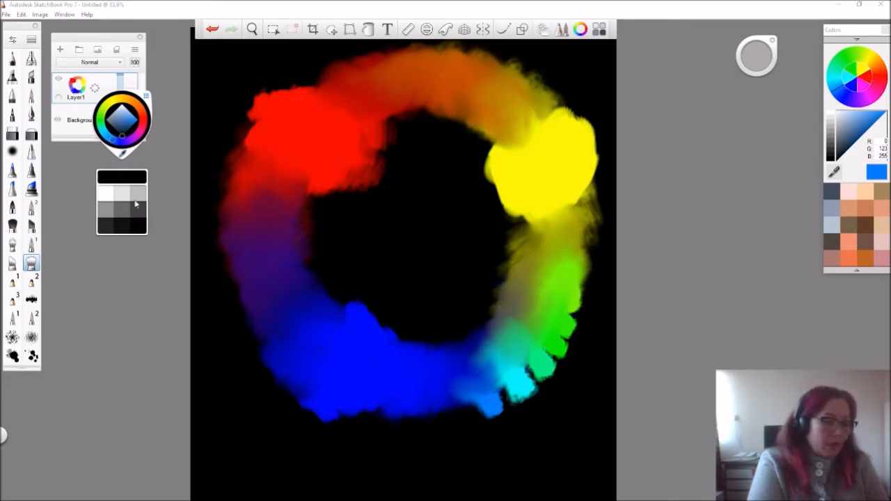
pyautogui.click(124, 213)
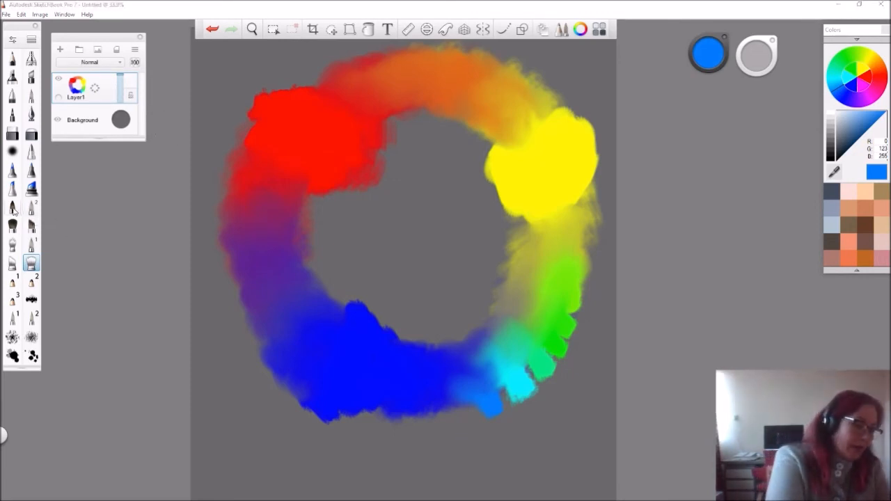
# Paint a solid white (255, 255, 255) disc in the ring's centre and surround it with lighter white strokes reaching toward the colours.
pyautogui.click(13, 208)
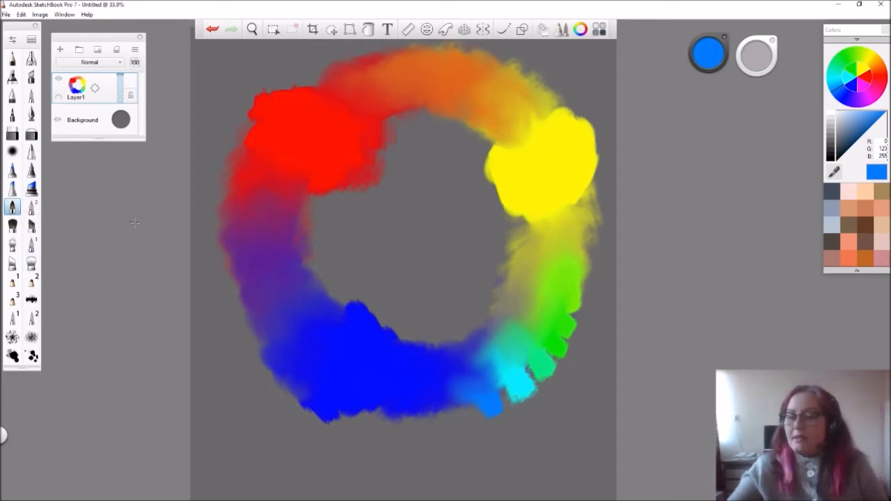
pyautogui.click(833, 117)
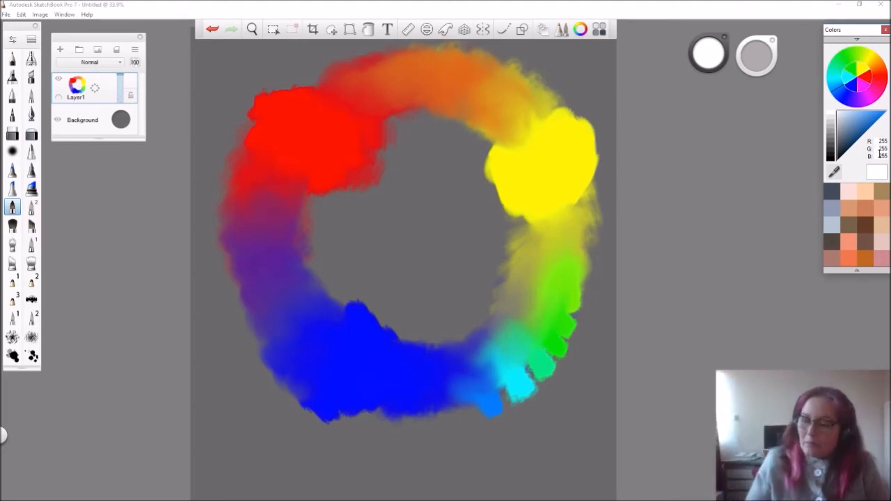
pyautogui.moveTo(411, 213)
pyautogui.mouseDown()
pyautogui.moveTo(415, 252)
pyautogui.moveTo(438, 233)
pyautogui.moveTo(410, 200)
pyautogui.moveTo(396, 240)
pyautogui.moveTo(421, 255)
pyautogui.moveTo(441, 245)
pyautogui.moveTo(438, 203)
pyautogui.moveTo(408, 203)
pyautogui.moveTo(405, 236)
pyautogui.moveTo(422, 251)
pyautogui.moveTo(449, 240)
pyautogui.moveTo(447, 195)
pyautogui.moveTo(387, 200)
pyautogui.moveTo(380, 247)
pyautogui.moveTo(434, 268)
pyautogui.moveTo(462, 236)
pyautogui.moveTo(453, 202)
pyautogui.moveTo(421, 193)
pyautogui.moveTo(392, 207)
pyautogui.moveTo(376, 235)
pyautogui.moveTo(408, 272)
pyautogui.moveTo(442, 256)
pyautogui.moveTo(457, 234)
pyautogui.moveTo(451, 204)
pyautogui.moveTo(396, 209)
pyautogui.mouseUp()
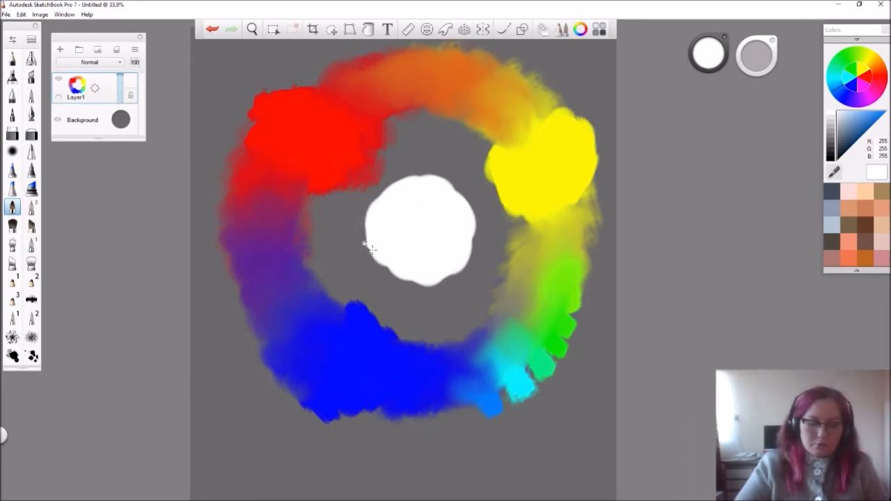
pyautogui.moveTo(363, 222)
pyautogui.mouseDown()
pyautogui.moveTo(366, 245)
pyautogui.moveTo(338, 232)
pyautogui.moveTo(353, 243)
pyautogui.moveTo(372, 206)
pyautogui.moveTo(362, 211)
pyautogui.moveTo(353, 198)
pyautogui.moveTo(344, 209)
pyautogui.moveTo(385, 182)
pyautogui.moveTo(374, 182)
pyautogui.moveTo(367, 156)
pyautogui.moveTo(373, 183)
pyautogui.moveTo(408, 168)
pyautogui.moveTo(387, 170)
pyautogui.moveTo(402, 144)
pyautogui.moveTo(390, 142)
pyautogui.moveTo(419, 175)
pyautogui.moveTo(429, 142)
pyautogui.moveTo(416, 143)
pyautogui.moveTo(443, 147)
pyautogui.moveTo(435, 182)
pyautogui.moveTo(434, 162)
pyautogui.moveTo(466, 154)
pyautogui.moveTo(469, 176)
pyautogui.moveTo(488, 171)
pyautogui.moveTo(492, 181)
pyautogui.moveTo(447, 189)
pyautogui.moveTo(473, 183)
pyautogui.moveTo(506, 199)
pyautogui.moveTo(493, 189)
pyautogui.moveTo(507, 216)
pyautogui.moveTo(467, 202)
pyautogui.moveTo(473, 218)
pyautogui.moveTo(497, 222)
pyautogui.moveTo(504, 235)
pyautogui.moveTo(502, 247)
pyautogui.moveTo(490, 225)
pyautogui.moveTo(467, 250)
pyautogui.moveTo(499, 239)
pyautogui.moveTo(514, 273)
pyautogui.moveTo(505, 264)
pyautogui.moveTo(487, 276)
pyautogui.moveTo(467, 249)
pyautogui.moveTo(481, 279)
pyautogui.moveTo(501, 276)
pyautogui.moveTo(495, 306)
pyautogui.moveTo(478, 286)
pyautogui.moveTo(458, 286)
pyautogui.moveTo(487, 316)
pyautogui.moveTo(473, 319)
pyautogui.moveTo(463, 319)
pyautogui.moveTo(453, 290)
pyautogui.moveTo(419, 318)
pyautogui.moveTo(366, 300)
pyautogui.moveTo(384, 284)
pyautogui.moveTo(357, 277)
pyautogui.moveTo(369, 260)
pyautogui.moveTo(395, 298)
pyautogui.moveTo(412, 280)
pyautogui.moveTo(426, 292)
pyautogui.moveTo(346, 283)
pyautogui.moveTo(335, 226)
pyautogui.moveTo(350, 183)
pyautogui.moveTo(400, 149)
pyautogui.moveTo(446, 152)
pyautogui.moveTo(486, 200)
pyautogui.moveTo(470, 222)
pyautogui.moveTo(431, 178)
pyautogui.moveTo(335, 244)
pyautogui.moveTo(348, 282)
pyautogui.moveTo(408, 313)
pyautogui.moveTo(457, 311)
pyautogui.mouseUp()
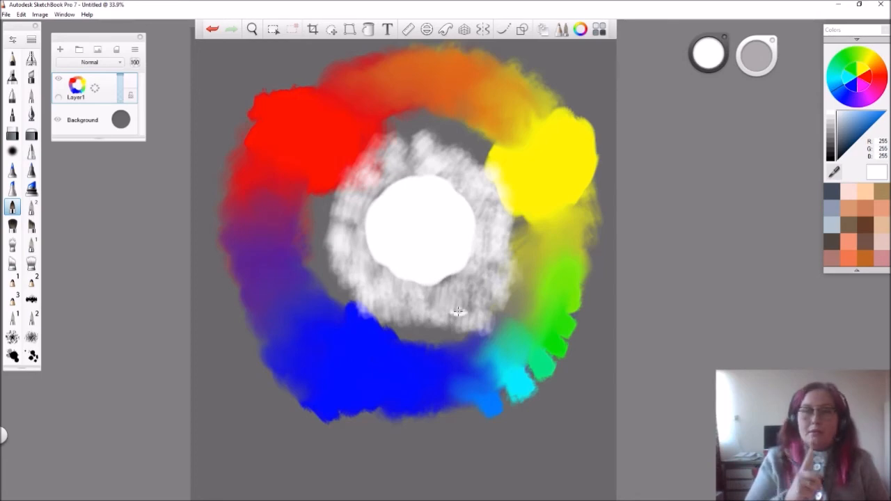
# Blend the inner edges of the yellow, red and blue patches into the white centre with the blending brush.
pyautogui.click(31, 264)
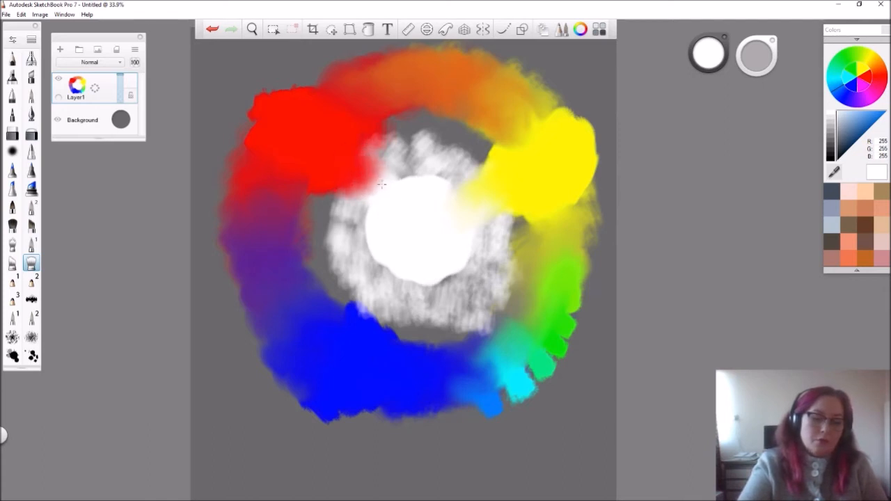
pyautogui.moveTo(380, 177)
pyautogui.mouseDown()
pyautogui.moveTo(353, 167)
pyautogui.moveTo(351, 147)
pyautogui.moveTo(401, 185)
pyautogui.moveTo(380, 160)
pyautogui.mouseUp()
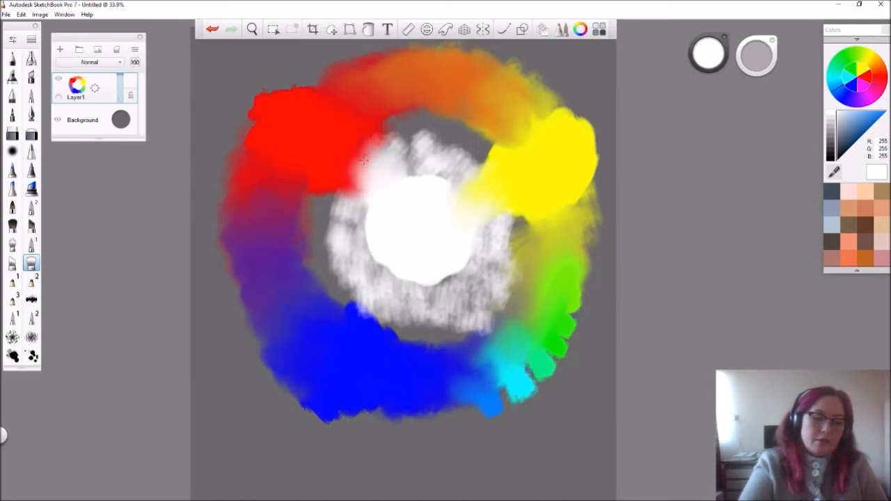
pyautogui.moveTo(365, 179)
pyautogui.mouseDown()
pyautogui.moveTo(358, 183)
pyautogui.moveTo(364, 151)
pyautogui.moveTo(377, 177)
pyautogui.mouseUp()
pyautogui.moveTo(381, 144)
pyautogui.mouseDown()
pyautogui.moveTo(356, 188)
pyautogui.moveTo(353, 173)
pyautogui.moveTo(328, 172)
pyautogui.moveTo(323, 184)
pyautogui.moveTo(346, 192)
pyautogui.moveTo(362, 175)
pyautogui.moveTo(383, 179)
pyautogui.moveTo(364, 163)
pyautogui.moveTo(378, 154)
pyautogui.moveTo(377, 165)
pyautogui.moveTo(381, 147)
pyautogui.moveTo(358, 153)
pyautogui.moveTo(357, 170)
pyautogui.moveTo(370, 147)
pyautogui.mouseUp()
pyautogui.moveTo(383, 178)
pyautogui.mouseDown()
pyautogui.moveTo(361, 174)
pyautogui.moveTo(374, 185)
pyautogui.moveTo(376, 160)
pyautogui.mouseUp()
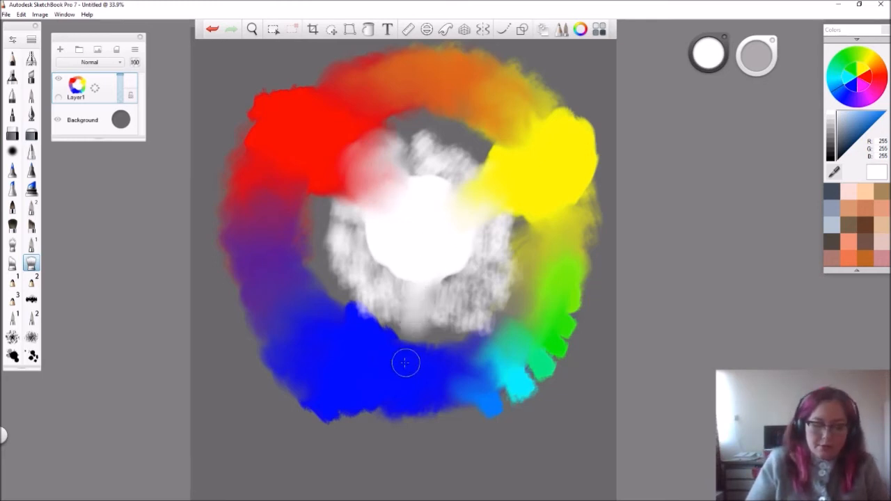
pyautogui.moveTo(411, 331)
pyautogui.mouseDown()
pyautogui.moveTo(420, 298)
pyautogui.moveTo(421, 322)
pyautogui.moveTo(439, 312)
pyautogui.moveTo(426, 331)
pyautogui.moveTo(438, 312)
pyautogui.moveTo(410, 317)
pyautogui.moveTo(427, 317)
pyautogui.moveTo(418, 310)
pyautogui.moveTo(424, 290)
pyautogui.moveTo(440, 351)
pyautogui.moveTo(409, 322)
pyautogui.moveTo(446, 320)
pyautogui.moveTo(435, 309)
pyautogui.moveTo(444, 284)
pyautogui.moveTo(410, 282)
pyautogui.moveTo(408, 317)
pyautogui.moveTo(440, 333)
pyautogui.moveTo(427, 290)
pyautogui.moveTo(433, 276)
pyautogui.moveTo(436, 296)
pyautogui.moveTo(413, 317)
pyautogui.moveTo(433, 278)
pyautogui.moveTo(435, 324)
pyautogui.moveTo(423, 340)
pyautogui.moveTo(434, 357)
pyautogui.moveTo(419, 313)
pyautogui.moveTo(434, 309)
pyautogui.moveTo(440, 349)
pyautogui.moveTo(435, 340)
pyautogui.moveTo(413, 346)
pyautogui.moveTo(407, 323)
pyautogui.moveTo(415, 314)
pyautogui.moveTo(438, 337)
pyautogui.moveTo(430, 340)
pyautogui.moveTo(449, 332)
pyautogui.moveTo(448, 297)
pyautogui.moveTo(435, 291)
pyautogui.moveTo(447, 283)
pyautogui.moveTo(437, 269)
pyautogui.moveTo(412, 308)
pyautogui.moveTo(442, 319)
pyautogui.moveTo(439, 339)
pyautogui.moveTo(447, 282)
pyautogui.moveTo(416, 314)
pyautogui.moveTo(449, 346)
pyautogui.moveTo(407, 332)
pyautogui.moveTo(435, 351)
pyautogui.moveTo(427, 312)
pyautogui.moveTo(438, 292)
pyautogui.moveTo(437, 318)
pyautogui.moveTo(409, 307)
pyautogui.moveTo(433, 294)
pyautogui.moveTo(416, 327)
pyautogui.moveTo(447, 315)
pyautogui.mouseUp()
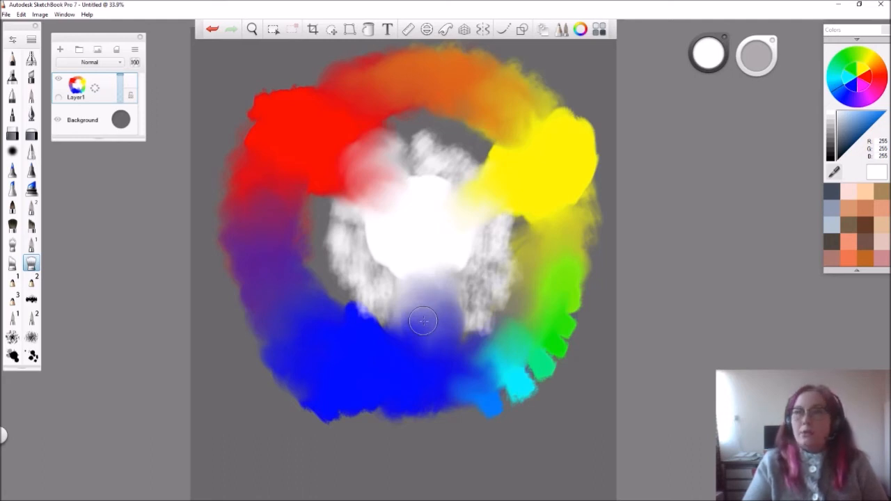
# Blend the white centre up into the orange band, closing the grey gap between red and orange.
pyautogui.moveTo(429, 187); pyautogui.dragTo(435, 124)
pyautogui.moveTo(434, 175)
pyautogui.mouseDown()
pyautogui.moveTo(432, 113)
pyautogui.moveTo(431, 157)
pyautogui.moveTo(439, 123)
pyautogui.moveTo(434, 113)
pyautogui.moveTo(430, 172)
pyautogui.moveTo(442, 114)
pyautogui.moveTo(418, 111)
pyautogui.moveTo(430, 169)
pyautogui.moveTo(428, 148)
pyautogui.moveTo(418, 144)
pyautogui.moveTo(434, 121)
pyautogui.moveTo(435, 134)
pyautogui.moveTo(441, 130)
pyautogui.moveTo(433, 169)
pyautogui.moveTo(430, 120)
pyautogui.moveTo(427, 175)
pyautogui.moveTo(425, 126)
pyautogui.mouseUp()
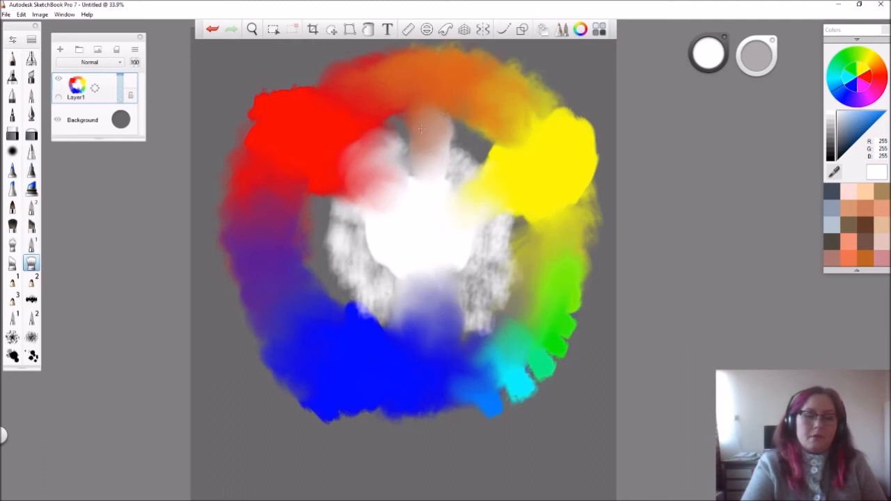
pyautogui.moveTo(399, 122)
pyautogui.mouseDown()
pyautogui.moveTo(390, 137)
pyautogui.moveTo(413, 173)
pyautogui.moveTo(402, 165)
pyautogui.mouseUp()
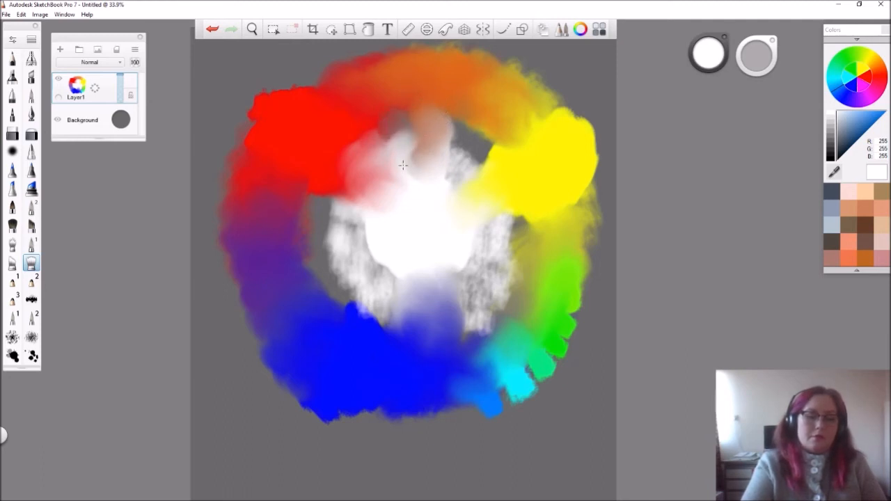
pyautogui.moveTo(398, 129)
pyautogui.mouseDown()
pyautogui.moveTo(381, 111)
pyautogui.moveTo(394, 139)
pyautogui.moveTo(402, 123)
pyautogui.moveTo(415, 175)
pyautogui.moveTo(411, 136)
pyautogui.moveTo(396, 139)
pyautogui.moveTo(387, 104)
pyautogui.moveTo(413, 121)
pyautogui.moveTo(392, 135)
pyautogui.moveTo(397, 159)
pyautogui.moveTo(413, 160)
pyautogui.moveTo(413, 129)
pyautogui.moveTo(394, 118)
pyautogui.moveTo(382, 127)
pyautogui.moveTo(387, 144)
pyautogui.moveTo(425, 131)
pyautogui.mouseUp()
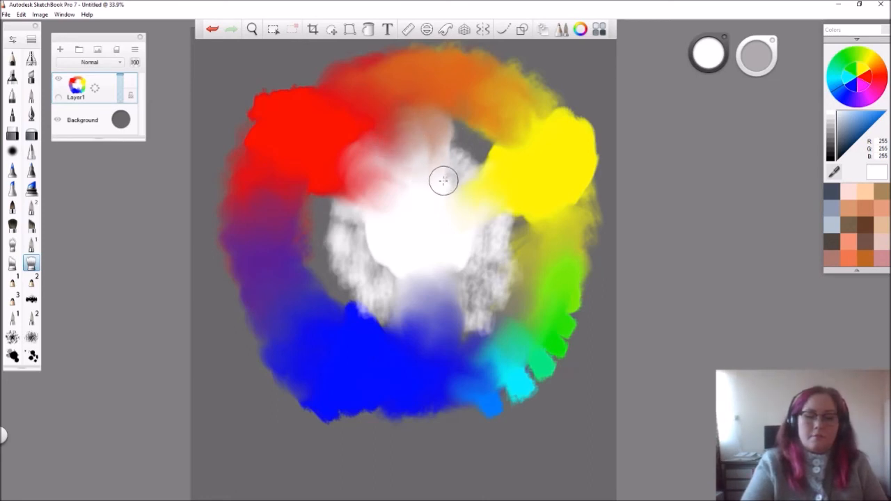
pyautogui.moveTo(423, 115)
pyautogui.mouseDown()
pyautogui.moveTo(430, 142)
pyautogui.moveTo(412, 96)
pyautogui.mouseUp()
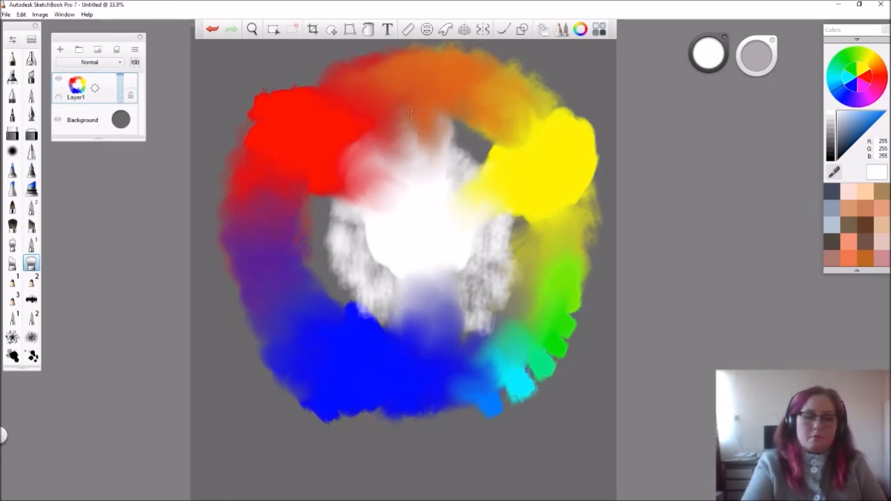
pyautogui.moveTo(410, 142)
pyautogui.mouseDown()
pyautogui.moveTo(421, 172)
pyautogui.moveTo(425, 106)
pyautogui.moveTo(425, 134)
pyautogui.moveTo(400, 135)
pyautogui.moveTo(403, 149)
pyautogui.moveTo(421, 146)
pyautogui.moveTo(417, 172)
pyautogui.moveTo(426, 181)
pyautogui.moveTo(398, 161)
pyautogui.moveTo(421, 178)
pyautogui.moveTo(410, 144)
pyautogui.moveTo(389, 153)
pyautogui.moveTo(383, 137)
pyautogui.moveTo(364, 148)
pyautogui.mouseUp()
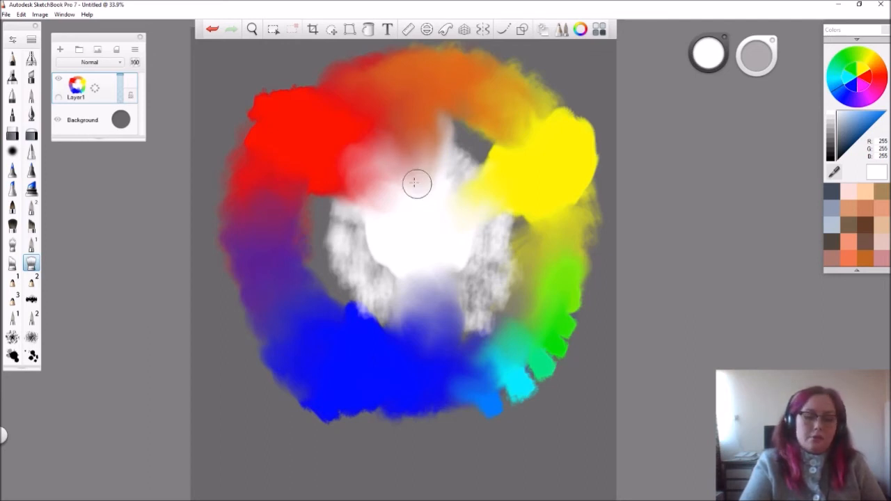
pyautogui.moveTo(415, 166); pyautogui.dragTo(407, 152)
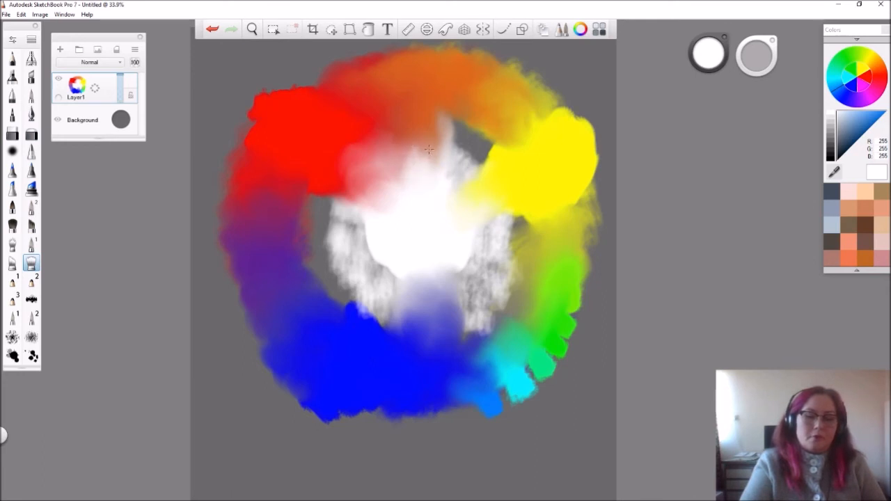
pyautogui.moveTo(421, 167); pyautogui.dragTo(423, 140)
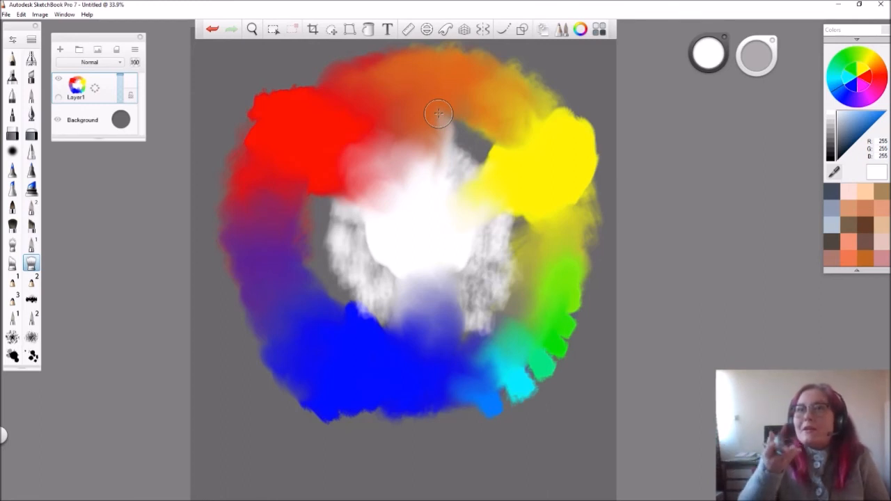
# Blend over the remaining grey gap between the orange band, the yellow patch and the white centre.
pyautogui.moveTo(476, 114)
pyautogui.mouseDown()
pyautogui.moveTo(467, 141)
pyautogui.moveTo(463, 132)
pyautogui.moveTo(472, 154)
pyautogui.moveTo(459, 169)
pyautogui.moveTo(485, 151)
pyautogui.moveTo(488, 134)
pyautogui.moveTo(493, 152)
pyautogui.moveTo(477, 167)
pyautogui.moveTo(482, 159)
pyautogui.moveTo(457, 165)
pyautogui.moveTo(480, 159)
pyautogui.moveTo(487, 145)
pyautogui.moveTo(465, 164)
pyautogui.moveTo(446, 115)
pyautogui.mouseUp()
pyautogui.moveTo(440, 201)
pyautogui.mouseDown()
pyautogui.moveTo(458, 159)
pyautogui.moveTo(470, 166)
pyautogui.mouseUp()
pyautogui.moveTo(433, 196)
pyautogui.mouseDown()
pyautogui.moveTo(472, 146)
pyautogui.moveTo(457, 124)
pyautogui.moveTo(460, 164)
pyautogui.moveTo(458, 152)
pyautogui.moveTo(449, 153)
pyautogui.moveTo(457, 147)
pyautogui.moveTo(486, 148)
pyautogui.mouseUp()
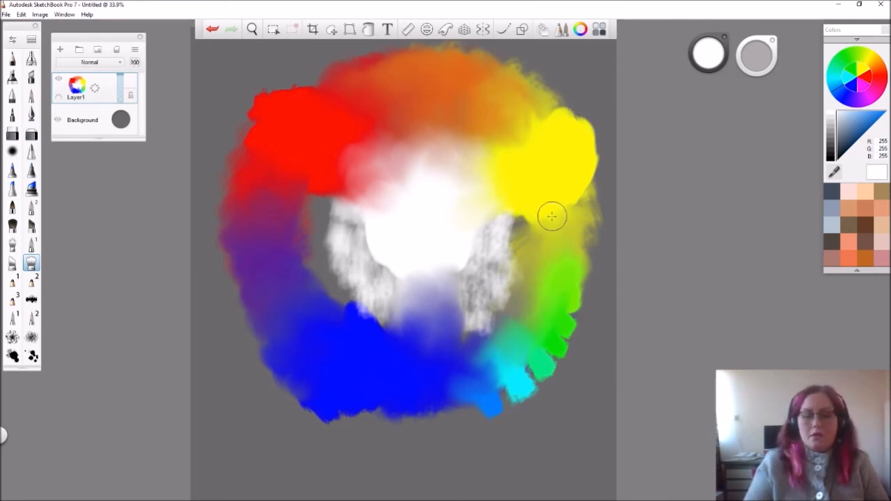
# Blend the inner edges of the yellow-green, green and cyan areas into the white centre.
pyautogui.moveTo(543, 317)
pyautogui.mouseDown()
pyautogui.moveTo(516, 296)
pyautogui.moveTo(520, 288)
pyautogui.moveTo(511, 304)
pyautogui.moveTo(519, 330)
pyautogui.moveTo(493, 315)
pyautogui.moveTo(495, 335)
pyautogui.moveTo(486, 315)
pyautogui.moveTo(538, 301)
pyautogui.moveTo(506, 220)
pyautogui.moveTo(470, 291)
pyautogui.moveTo(456, 287)
pyautogui.moveTo(478, 288)
pyautogui.moveTo(472, 325)
pyautogui.moveTo(476, 297)
pyautogui.moveTo(489, 307)
pyautogui.moveTo(484, 335)
pyautogui.mouseUp()
pyautogui.moveTo(516, 282)
pyautogui.mouseDown()
pyautogui.moveTo(496, 269)
pyautogui.moveTo(493, 254)
pyautogui.moveTo(533, 243)
pyautogui.moveTo(495, 231)
pyautogui.moveTo(527, 220)
pyautogui.mouseUp()
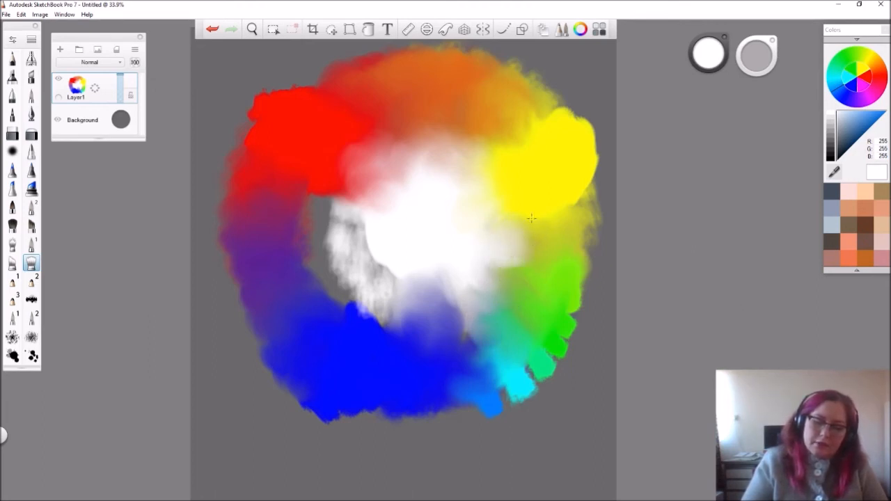
pyautogui.moveTo(509, 267)
pyautogui.mouseDown()
pyautogui.moveTo(493, 291)
pyautogui.moveTo(474, 284)
pyautogui.moveTo(483, 319)
pyautogui.moveTo(467, 302)
pyautogui.moveTo(475, 350)
pyautogui.moveTo(456, 312)
pyautogui.moveTo(462, 342)
pyautogui.moveTo(471, 300)
pyautogui.moveTo(472, 337)
pyautogui.moveTo(484, 343)
pyautogui.moveTo(470, 310)
pyautogui.moveTo(474, 342)
pyautogui.moveTo(497, 307)
pyautogui.mouseUp()
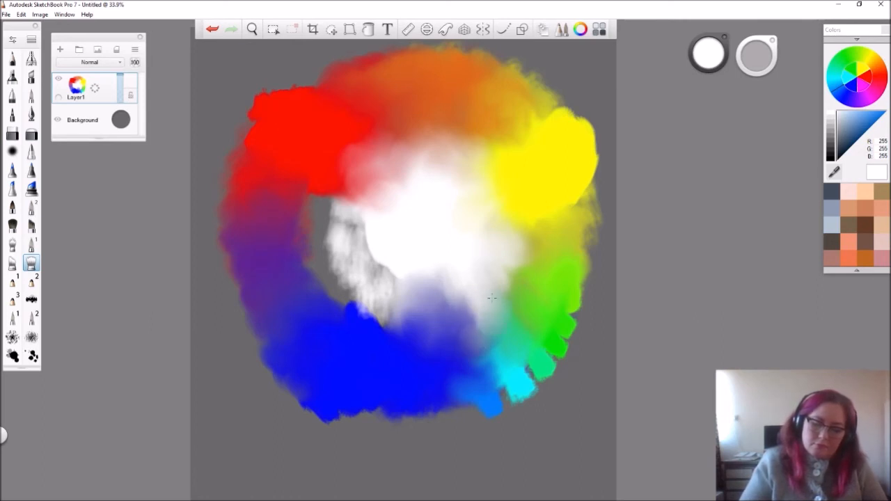
pyautogui.moveTo(493, 342)
pyautogui.mouseDown()
pyautogui.moveTo(495, 313)
pyautogui.moveTo(483, 334)
pyautogui.moveTo(468, 302)
pyautogui.mouseUp()
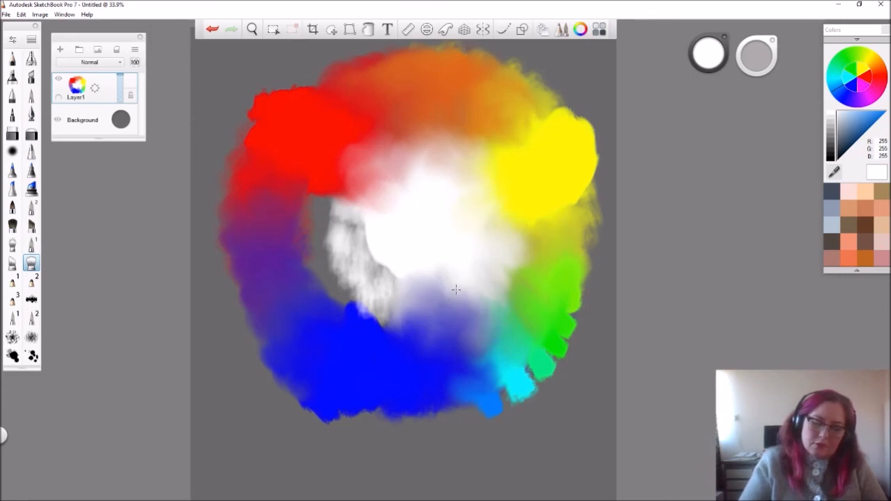
pyautogui.moveTo(523, 275)
pyautogui.mouseDown()
pyautogui.moveTo(512, 241)
pyautogui.moveTo(531, 236)
pyautogui.moveTo(515, 223)
pyautogui.moveTo(542, 259)
pyautogui.moveTo(518, 273)
pyautogui.mouseUp()
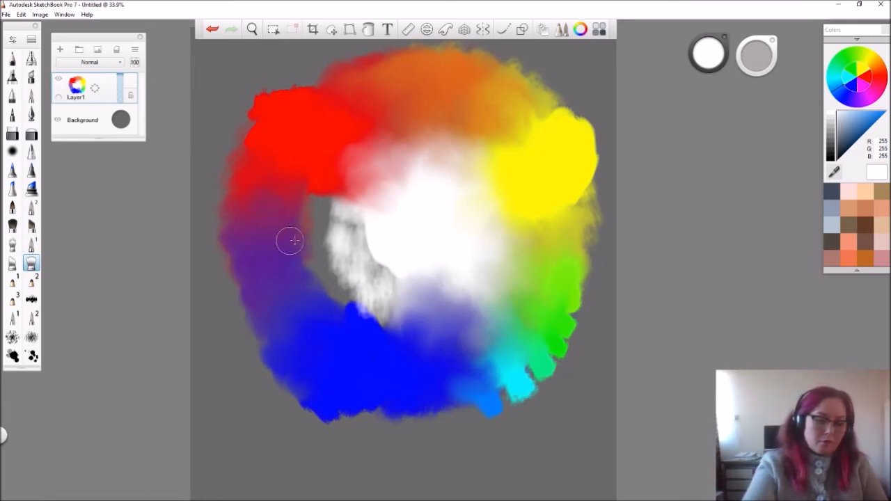
# Blend the purple band and the inner edge of the blue into the white centre, covering the grey gap.
pyautogui.moveTo(327, 272); pyautogui.dragTo(382, 317)
pyautogui.moveTo(316, 247)
pyautogui.mouseDown()
pyautogui.moveTo(298, 202)
pyautogui.moveTo(313, 186)
pyautogui.moveTo(330, 202)
pyautogui.moveTo(383, 215)
pyautogui.moveTo(335, 225)
pyautogui.moveTo(355, 232)
pyautogui.moveTo(364, 283)
pyautogui.mouseUp()
pyautogui.moveTo(335, 224)
pyautogui.mouseDown()
pyautogui.moveTo(342, 265)
pyautogui.moveTo(358, 288)
pyautogui.moveTo(373, 290)
pyautogui.moveTo(381, 320)
pyautogui.moveTo(361, 327)
pyautogui.moveTo(369, 295)
pyautogui.moveTo(352, 318)
pyautogui.moveTo(365, 281)
pyautogui.moveTo(356, 293)
pyautogui.moveTo(345, 285)
pyautogui.moveTo(335, 310)
pyautogui.moveTo(348, 270)
pyautogui.moveTo(318, 278)
pyautogui.moveTo(323, 298)
pyautogui.moveTo(340, 245)
pyautogui.moveTo(324, 263)
pyautogui.moveTo(320, 245)
pyautogui.moveTo(302, 249)
pyautogui.moveTo(326, 227)
pyautogui.moveTo(309, 238)
pyautogui.moveTo(321, 237)
pyautogui.moveTo(329, 255)
pyautogui.moveTo(314, 209)
pyautogui.moveTo(341, 226)
pyautogui.moveTo(360, 204)
pyautogui.moveTo(328, 204)
pyautogui.moveTo(379, 220)
pyautogui.moveTo(351, 233)
pyautogui.moveTo(340, 213)
pyautogui.moveTo(332, 224)
pyautogui.moveTo(344, 240)
pyautogui.moveTo(320, 243)
pyautogui.moveTo(311, 264)
pyautogui.moveTo(326, 249)
pyautogui.moveTo(318, 228)
pyautogui.moveTo(305, 242)
pyautogui.moveTo(331, 257)
pyautogui.moveTo(342, 251)
pyautogui.moveTo(327, 251)
pyautogui.moveTo(318, 267)
pyautogui.moveTo(334, 275)
pyautogui.moveTo(350, 250)
pyautogui.moveTo(344, 276)
pyautogui.moveTo(321, 288)
pyautogui.moveTo(356, 273)
pyautogui.moveTo(342, 302)
pyautogui.moveTo(327, 288)
pyautogui.moveTo(351, 278)
pyautogui.moveTo(323, 262)
pyautogui.moveTo(303, 241)
pyautogui.mouseUp()
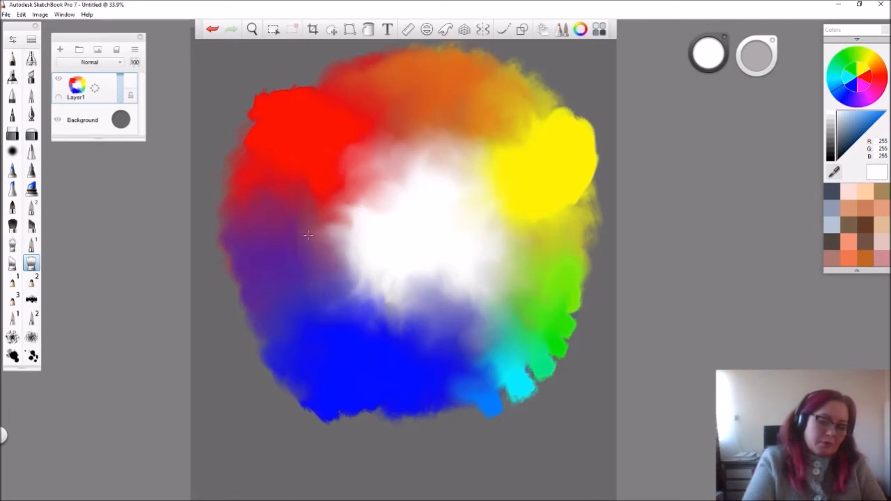
pyautogui.moveTo(325, 214)
pyautogui.mouseDown()
pyautogui.moveTo(356, 220)
pyautogui.moveTo(316, 211)
pyautogui.moveTo(344, 197)
pyautogui.moveTo(363, 216)
pyautogui.moveTo(335, 242)
pyautogui.moveTo(345, 265)
pyautogui.mouseUp()
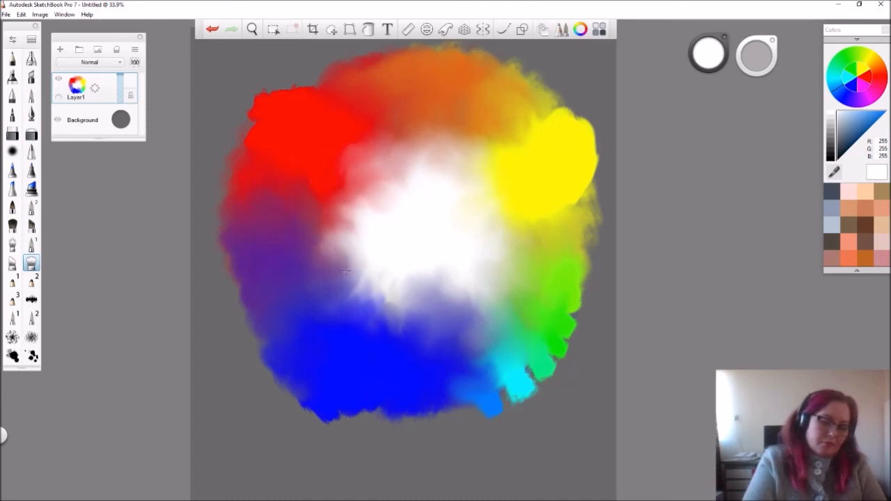
pyautogui.moveTo(377, 300)
pyautogui.mouseDown()
pyautogui.moveTo(380, 324)
pyautogui.moveTo(375, 287)
pyautogui.moveTo(364, 296)
pyautogui.moveTo(381, 318)
pyautogui.moveTo(370, 326)
pyautogui.moveTo(343, 318)
pyautogui.moveTo(363, 338)
pyautogui.moveTo(392, 322)
pyautogui.moveTo(368, 300)
pyautogui.moveTo(383, 302)
pyautogui.moveTo(395, 329)
pyautogui.moveTo(399, 302)
pyautogui.moveTo(389, 298)
pyautogui.moveTo(421, 314)
pyautogui.moveTo(413, 328)
pyautogui.moveTo(428, 275)
pyautogui.moveTo(418, 277)
pyautogui.moveTo(437, 293)
pyautogui.moveTo(438, 318)
pyautogui.mouseUp()
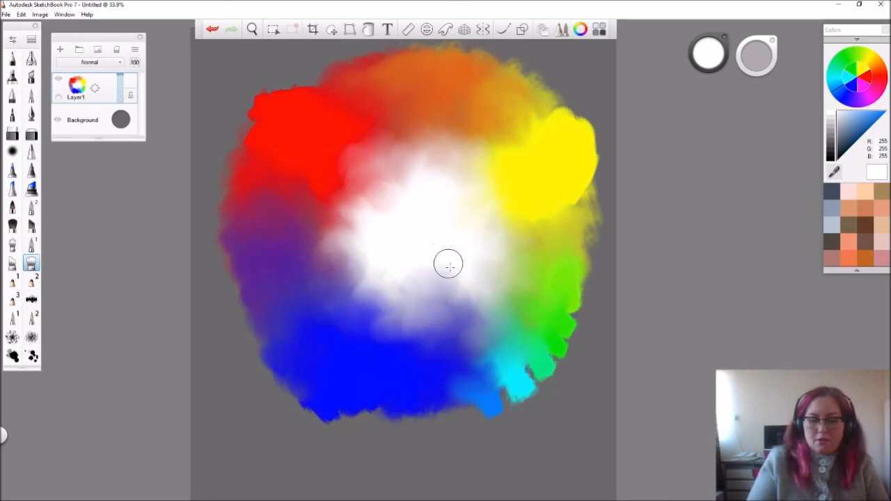
# Smooth the white centre further outward into the blue, purple and cyan areas for softer tints.
pyautogui.moveTo(397, 281)
pyautogui.mouseDown()
pyautogui.moveTo(364, 284)
pyautogui.moveTo(368, 278)
pyautogui.moveTo(384, 298)
pyautogui.moveTo(385, 288)
pyautogui.moveTo(347, 311)
pyautogui.moveTo(379, 332)
pyautogui.moveTo(360, 353)
pyautogui.moveTo(351, 335)
pyautogui.moveTo(369, 319)
pyautogui.moveTo(361, 324)
pyautogui.moveTo(374, 355)
pyautogui.moveTo(404, 329)
pyautogui.moveTo(388, 349)
pyautogui.moveTo(389, 318)
pyautogui.moveTo(367, 337)
pyautogui.moveTo(381, 354)
pyautogui.moveTo(405, 336)
pyautogui.moveTo(412, 347)
pyautogui.moveTo(430, 328)
pyautogui.moveTo(428, 345)
pyautogui.moveTo(444, 343)
pyautogui.moveTo(462, 295)
pyautogui.moveTo(454, 288)
pyautogui.moveTo(452, 311)
pyautogui.moveTo(465, 332)
pyautogui.moveTo(441, 317)
pyautogui.moveTo(446, 359)
pyautogui.moveTo(467, 351)
pyautogui.moveTo(476, 275)
pyautogui.moveTo(470, 313)
pyautogui.moveTo(485, 317)
pyautogui.moveTo(502, 293)
pyautogui.mouseUp()
pyautogui.moveTo(487, 251)
pyautogui.mouseDown()
pyautogui.moveTo(444, 278)
pyautogui.moveTo(392, 268)
pyautogui.mouseUp()
pyautogui.moveTo(437, 297)
pyautogui.mouseDown()
pyautogui.moveTo(402, 296)
pyautogui.moveTo(319, 237)
pyautogui.moveTo(305, 259)
pyautogui.mouseUp()
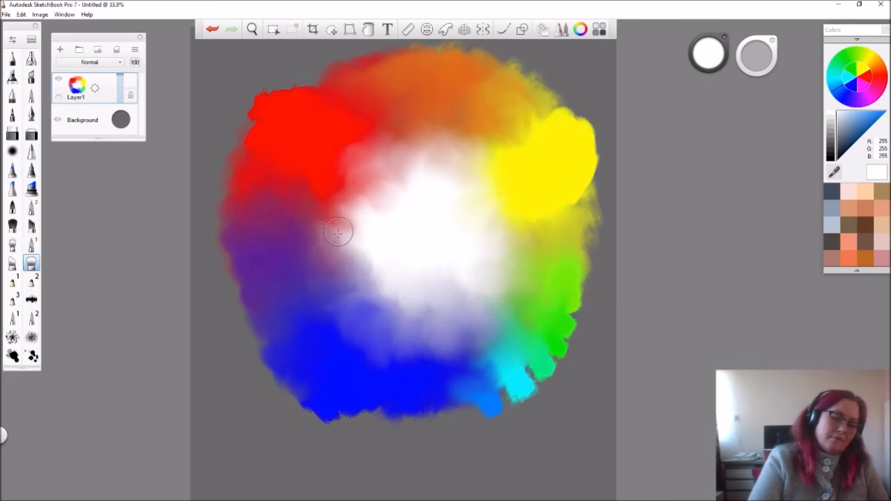
pyautogui.moveTo(347, 300); pyautogui.dragTo(347, 323)
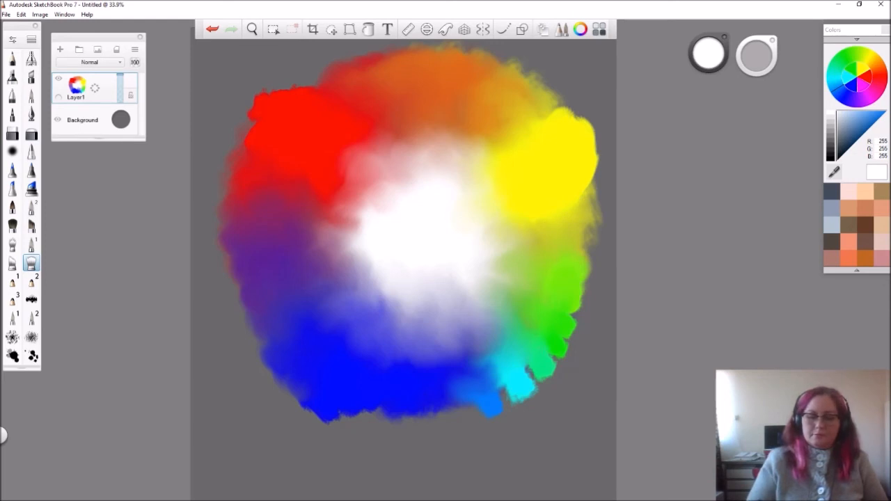
pyautogui.moveTo(489, 362); pyautogui.dragTo(486, 379)
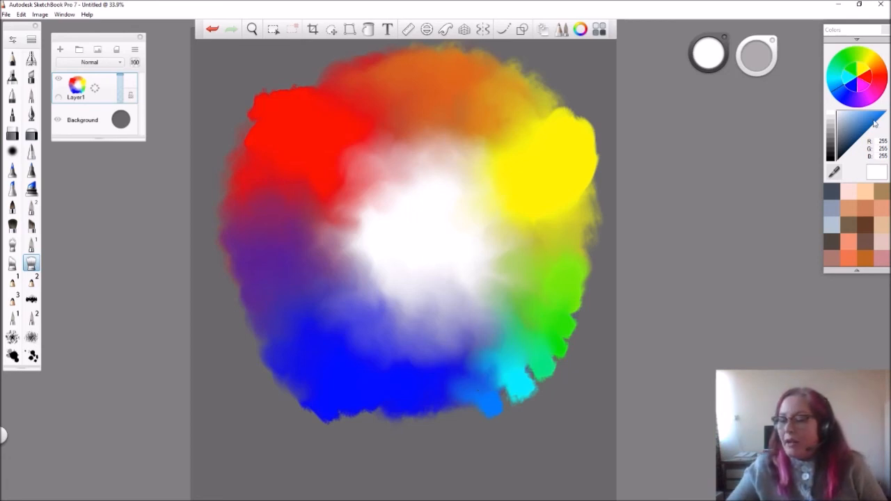
# Choose the pure red hue as paint colour and darken it all the way to black (RGB 0, 0, 0).
pyautogui.click(868, 81)
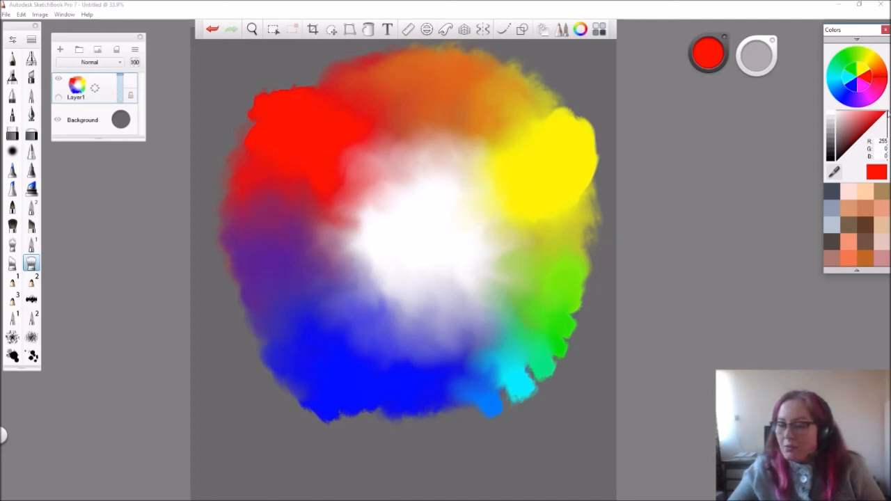
pyautogui.moveTo(887, 113); pyautogui.dragTo(885, 115)
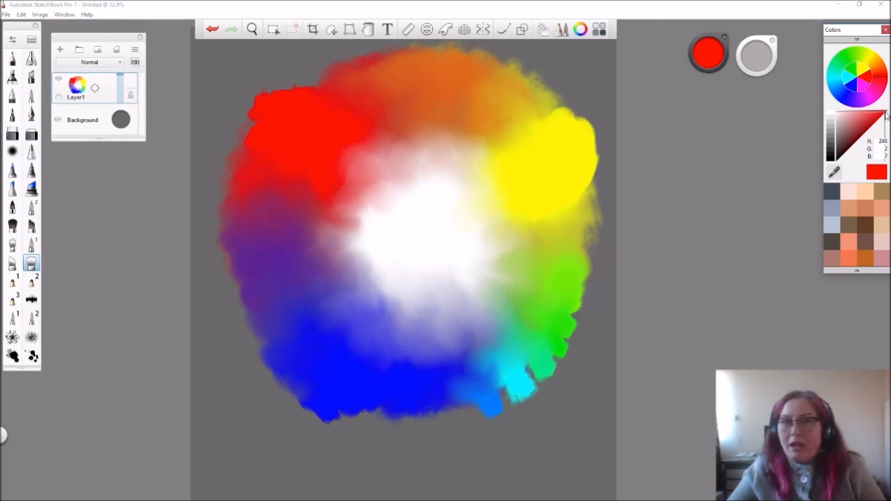
pyautogui.moveTo(886, 115); pyautogui.dragTo(835, 184)
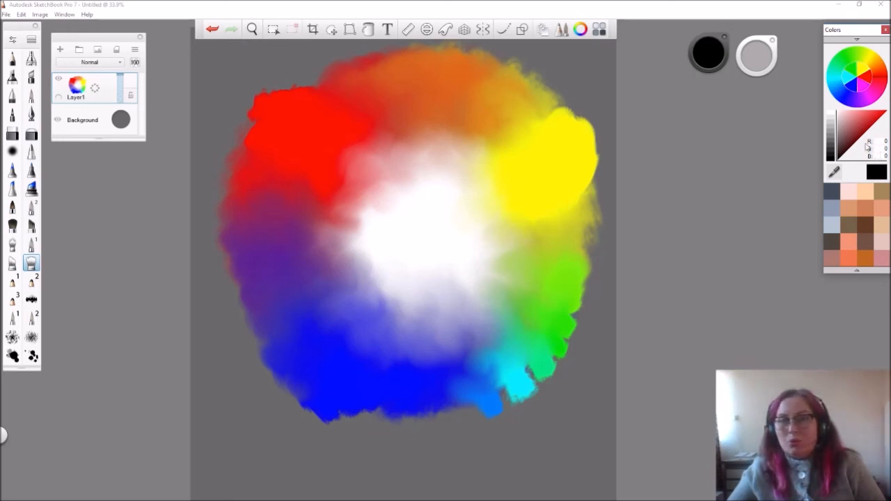
pyautogui.moveTo(837, 162)
pyautogui.mouseDown()
pyautogui.moveTo(861, 142)
pyautogui.moveTo(889, 140)
pyautogui.mouseUp()
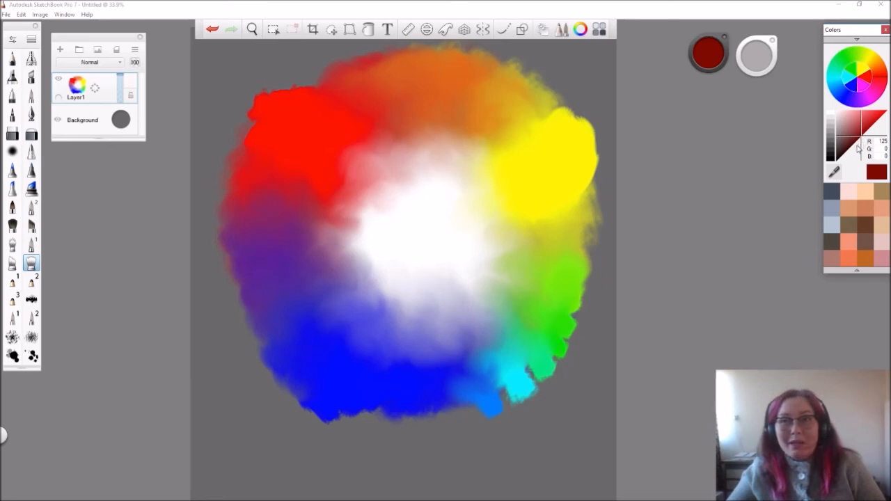
pyautogui.moveTo(862, 139)
pyautogui.mouseDown()
pyautogui.moveTo(840, 172)
pyautogui.moveTo(836, 166)
pyautogui.mouseUp()
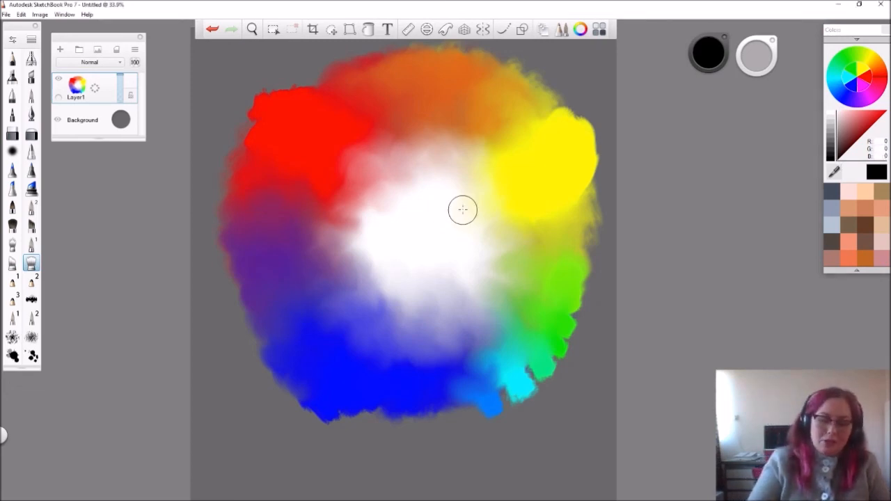
# Paint a thick black ring around the whole colour wheel with the scroungy brush.
pyautogui.doubleClick(12, 207)
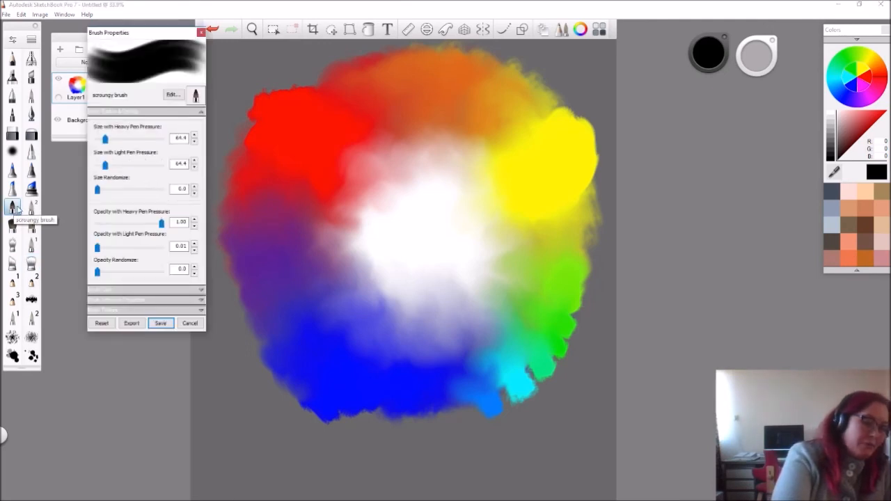
pyautogui.click(201, 33)
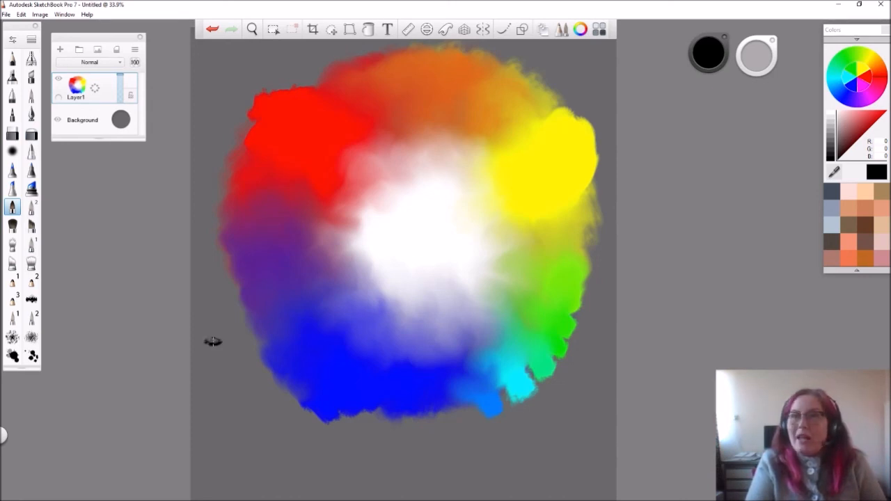
pyautogui.moveTo(198, 323)
pyautogui.mouseDown()
pyautogui.moveTo(204, 382)
pyautogui.moveTo(252, 441)
pyautogui.moveTo(334, 482)
pyautogui.moveTo(362, 475)
pyautogui.moveTo(395, 491)
pyautogui.moveTo(415, 472)
pyautogui.moveTo(459, 466)
pyautogui.moveTo(542, 428)
pyautogui.moveTo(570, 403)
pyautogui.moveTo(596, 363)
pyautogui.moveTo(621, 297)
pyautogui.moveTo(628, 227)
pyautogui.mouseUp()
pyautogui.moveTo(615, 113)
pyautogui.mouseDown()
pyautogui.moveTo(583, 62)
pyautogui.moveTo(565, 56)
pyautogui.mouseUp()
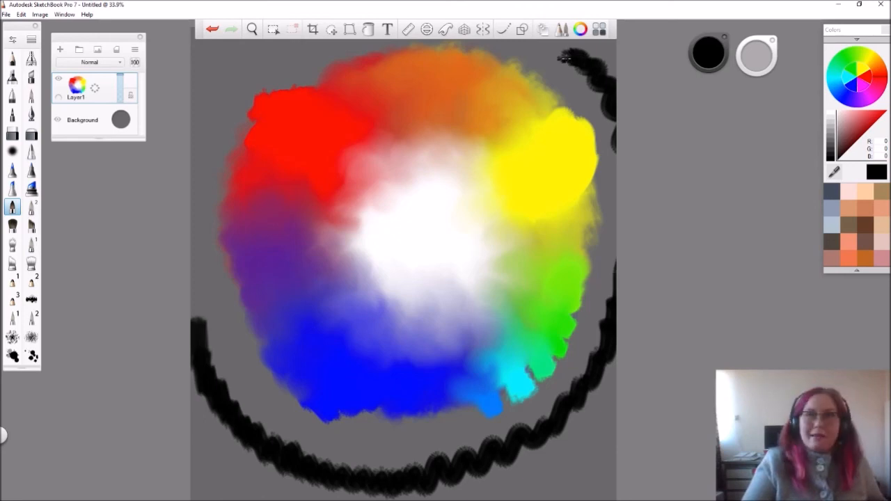
pyautogui.press('space')
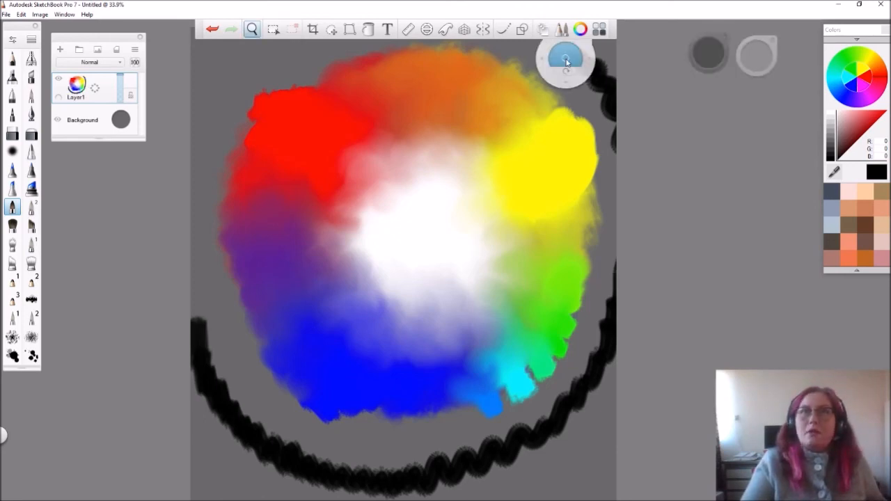
pyautogui.press('space')
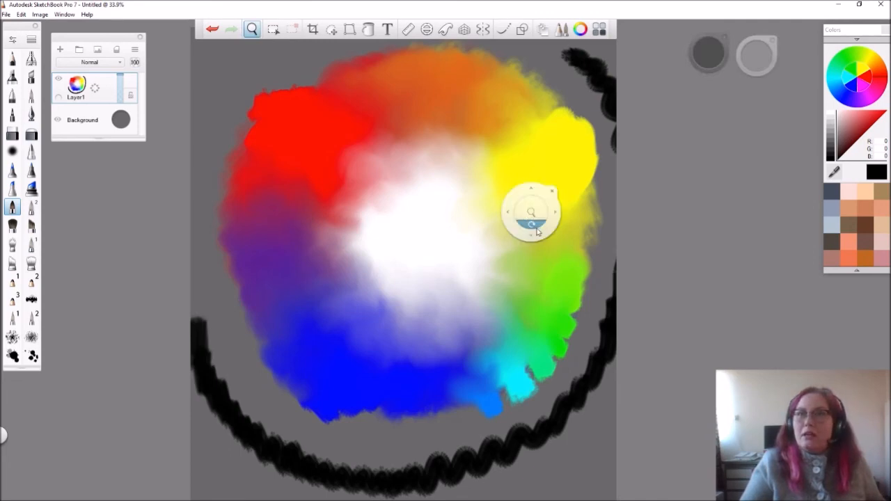
pyautogui.moveTo(532, 213)
pyautogui.mouseDown()
pyautogui.moveTo(515, 231)
pyautogui.moveTo(521, 216)
pyautogui.mouseUp()
pyautogui.moveTo(560, 85)
pyautogui.mouseDown()
pyautogui.moveTo(475, 68)
pyautogui.moveTo(387, 82)
pyautogui.moveTo(293, 138)
pyautogui.moveTo(273, 200)
pyautogui.moveTo(277, 309)
pyautogui.moveTo(308, 365)
pyautogui.moveTo(401, 415)
pyautogui.moveTo(477, 405)
pyautogui.moveTo(540, 366)
pyautogui.moveTo(538, 390)
pyautogui.moveTo(572, 363)
pyautogui.moveTo(592, 327)
pyautogui.mouseUp()
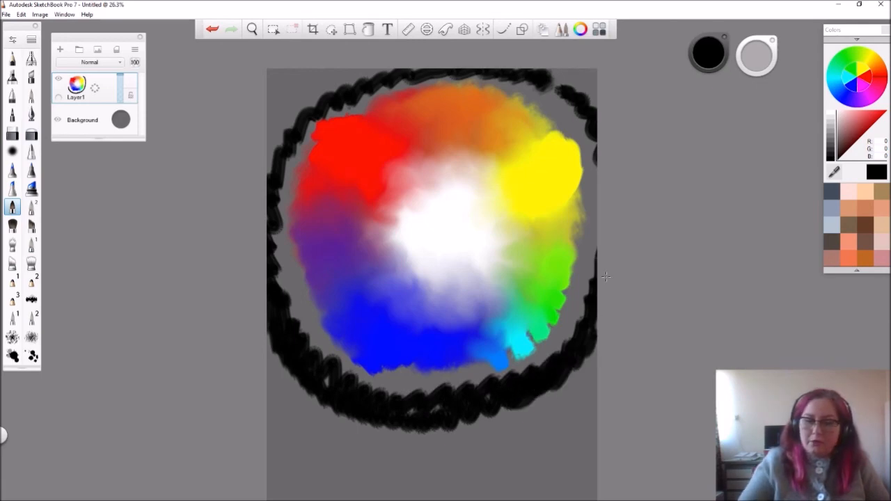
# Shade the grey gap between the black ring and the outer edges of the hues with light black strokes.
pyautogui.moveTo(352, 103)
pyautogui.mouseDown()
pyautogui.moveTo(306, 142)
pyautogui.moveTo(318, 123)
pyautogui.moveTo(299, 155)
pyautogui.moveTo(323, 128)
pyautogui.moveTo(306, 164)
pyautogui.moveTo(332, 131)
pyautogui.moveTo(305, 178)
pyautogui.moveTo(293, 167)
pyautogui.moveTo(274, 204)
pyautogui.moveTo(285, 173)
pyautogui.moveTo(290, 205)
pyautogui.moveTo(303, 170)
pyautogui.moveTo(281, 203)
pyautogui.moveTo(293, 224)
pyautogui.moveTo(302, 220)
pyautogui.moveTo(282, 247)
pyautogui.moveTo(276, 232)
pyautogui.moveTo(281, 263)
pyautogui.moveTo(291, 230)
pyautogui.moveTo(302, 254)
pyautogui.moveTo(308, 245)
pyautogui.moveTo(281, 237)
pyautogui.mouseUp()
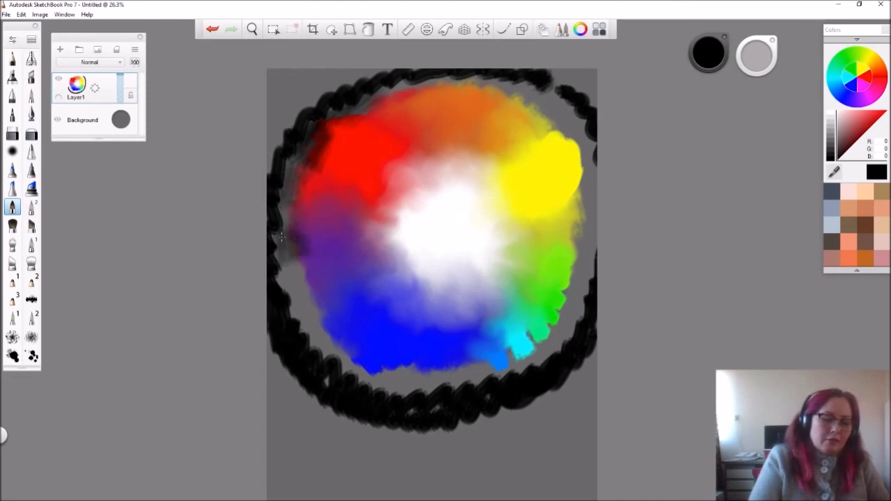
pyautogui.moveTo(282, 276)
pyautogui.mouseDown()
pyautogui.moveTo(296, 296)
pyautogui.moveTo(307, 270)
pyautogui.moveTo(328, 287)
pyautogui.moveTo(321, 278)
pyautogui.moveTo(329, 315)
pyautogui.moveTo(310, 302)
pyautogui.moveTo(307, 333)
pyautogui.moveTo(310, 347)
pyautogui.moveTo(342, 320)
pyautogui.moveTo(331, 319)
pyautogui.moveTo(334, 344)
pyautogui.moveTo(315, 334)
pyautogui.moveTo(329, 367)
pyautogui.mouseUp()
pyautogui.moveTo(355, 330)
pyautogui.mouseDown()
pyautogui.moveTo(350, 392)
pyautogui.moveTo(381, 336)
pyautogui.moveTo(372, 361)
pyautogui.moveTo(376, 376)
pyautogui.moveTo(391, 394)
pyautogui.mouseUp()
pyautogui.moveTo(409, 365)
pyautogui.mouseDown()
pyautogui.moveTo(391, 390)
pyautogui.moveTo(419, 405)
pyautogui.mouseUp()
pyautogui.moveTo(432, 369); pyautogui.dragTo(440, 391)
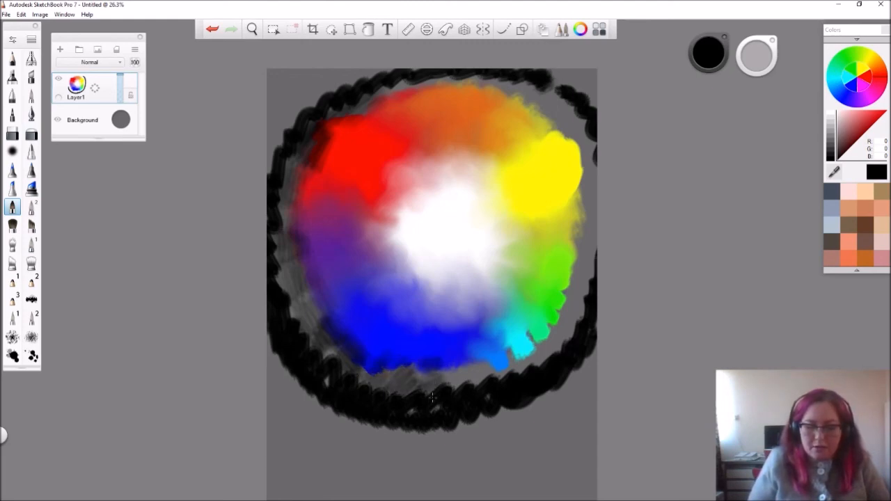
pyautogui.moveTo(468, 352)
pyautogui.mouseDown()
pyautogui.moveTo(460, 371)
pyautogui.moveTo(475, 385)
pyautogui.mouseUp()
pyautogui.moveTo(486, 353)
pyautogui.mouseDown()
pyautogui.moveTo(475, 377)
pyautogui.moveTo(522, 353)
pyautogui.moveTo(502, 374)
pyautogui.moveTo(512, 385)
pyautogui.moveTo(540, 346)
pyautogui.moveTo(531, 353)
pyautogui.moveTo(558, 352)
pyautogui.moveTo(546, 352)
pyautogui.moveTo(549, 324)
pyautogui.moveTo(554, 333)
pyautogui.moveTo(580, 322)
pyautogui.moveTo(563, 308)
pyautogui.moveTo(584, 292)
pyautogui.moveTo(576, 277)
pyautogui.moveTo(563, 285)
pyautogui.moveTo(598, 268)
pyautogui.moveTo(569, 255)
pyautogui.moveTo(593, 243)
pyautogui.moveTo(597, 219)
pyautogui.moveTo(577, 236)
pyautogui.moveTo(568, 226)
pyautogui.moveTo(595, 186)
pyautogui.moveTo(585, 204)
pyautogui.moveTo(575, 198)
pyautogui.moveTo(593, 164)
pyautogui.moveTo(576, 162)
pyautogui.moveTo(590, 144)
pyautogui.moveTo(559, 120)
pyautogui.moveTo(544, 127)
pyautogui.moveTo(537, 104)
pyautogui.moveTo(506, 84)
pyautogui.moveTo(456, 95)
pyautogui.moveTo(445, 82)
pyautogui.moveTo(423, 95)
pyautogui.moveTo(406, 84)
pyautogui.moveTo(379, 95)
pyautogui.moveTo(490, 82)
pyautogui.moveTo(549, 88)
pyautogui.moveTo(552, 105)
pyautogui.moveTo(582, 113)
pyautogui.moveTo(582, 138)
pyautogui.moveTo(604, 162)
pyautogui.moveTo(571, 109)
pyautogui.moveTo(518, 67)
pyautogui.moveTo(365, 95)
pyautogui.moveTo(332, 112)
pyautogui.moveTo(339, 135)
pyautogui.moveTo(322, 114)
pyautogui.moveTo(291, 183)
pyautogui.moveTo(281, 244)
pyautogui.moveTo(302, 335)
pyautogui.mouseUp()
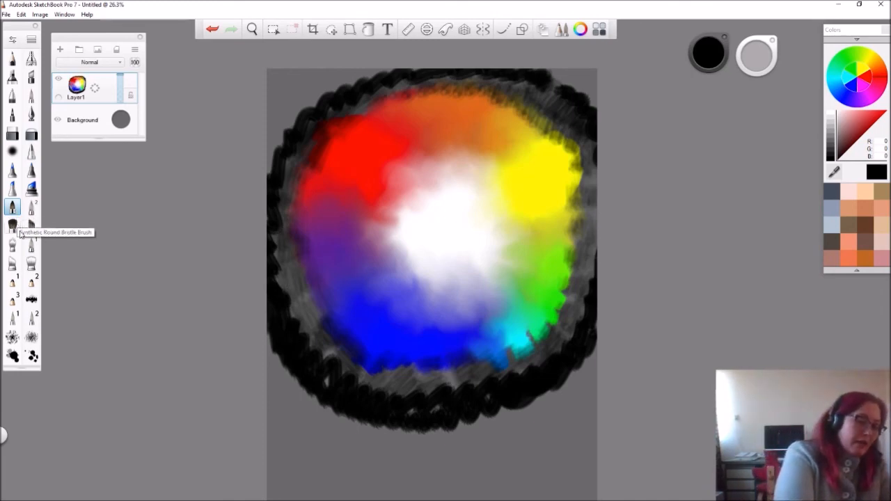
# Blend the outer edges of the orange, yellow, green, cyan and lower blue areas into the black ring with the blending brush.
pyautogui.click(31, 264)
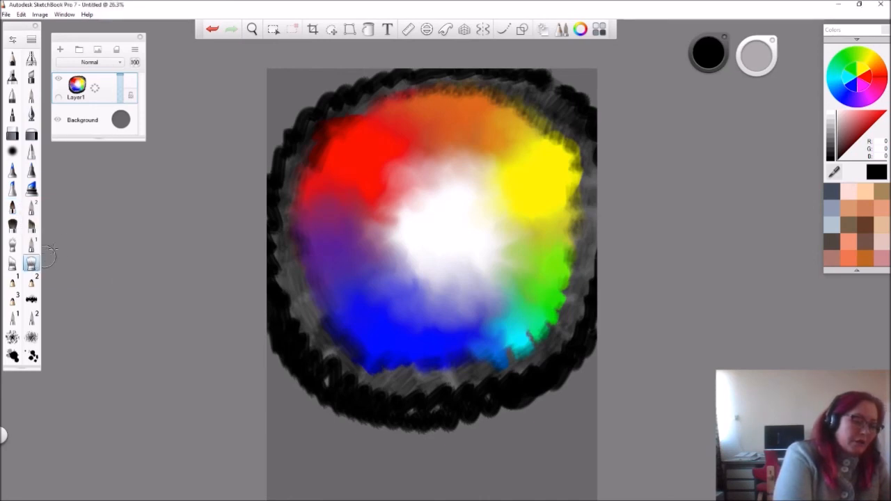
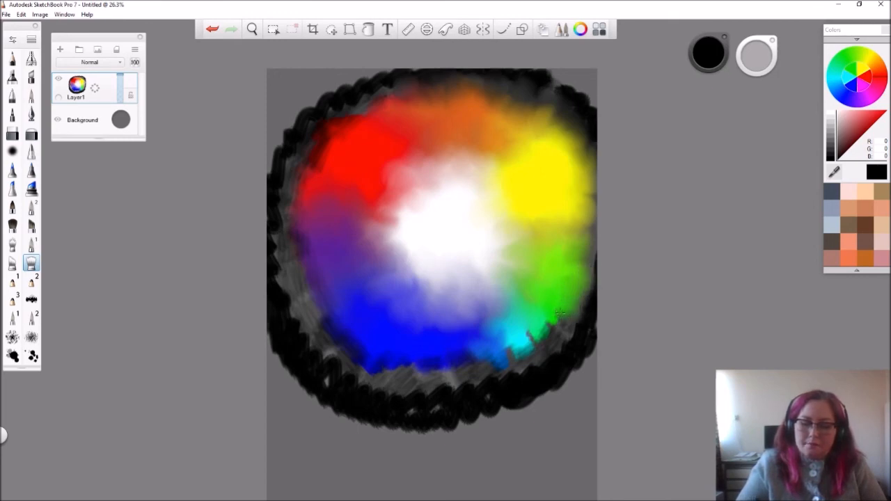
pyautogui.moveTo(555, 324)
pyautogui.mouseDown()
pyautogui.moveTo(527, 339)
pyautogui.moveTo(554, 314)
pyautogui.moveTo(566, 331)
pyautogui.moveTo(591, 255)
pyautogui.moveTo(571, 287)
pyautogui.moveTo(564, 266)
pyautogui.moveTo(575, 307)
pyautogui.moveTo(582, 305)
pyautogui.moveTo(580, 279)
pyautogui.moveTo(587, 281)
pyautogui.moveTo(587, 262)
pyautogui.moveTo(566, 326)
pyautogui.moveTo(575, 334)
pyautogui.moveTo(563, 337)
pyautogui.moveTo(558, 355)
pyautogui.moveTo(550, 342)
pyautogui.moveTo(548, 362)
pyautogui.moveTo(533, 350)
pyautogui.moveTo(533, 368)
pyautogui.moveTo(509, 353)
pyautogui.moveTo(519, 376)
pyautogui.moveTo(514, 347)
pyautogui.moveTo(524, 363)
pyautogui.moveTo(520, 378)
pyautogui.moveTo(529, 348)
pyautogui.moveTo(543, 348)
pyautogui.moveTo(536, 333)
pyautogui.moveTo(543, 353)
pyautogui.moveTo(557, 355)
pyautogui.moveTo(550, 328)
pyautogui.moveTo(547, 357)
pyautogui.moveTo(571, 335)
pyautogui.moveTo(579, 314)
pyautogui.moveTo(570, 310)
pyautogui.moveTo(563, 342)
pyautogui.moveTo(501, 362)
pyautogui.moveTo(499, 378)
pyautogui.moveTo(482, 378)
pyautogui.moveTo(466, 349)
pyautogui.moveTo(483, 374)
pyautogui.moveTo(471, 387)
pyautogui.moveTo(485, 373)
pyautogui.moveTo(497, 377)
pyautogui.moveTo(486, 368)
pyautogui.moveTo(504, 362)
pyautogui.moveTo(526, 384)
pyautogui.moveTo(515, 351)
pyautogui.moveTo(520, 377)
pyautogui.mouseUp()
pyautogui.moveTo(457, 360); pyautogui.dragTo(450, 381)
pyautogui.moveTo(384, 394)
pyautogui.mouseDown()
pyautogui.moveTo(396, 359)
pyautogui.moveTo(388, 383)
pyautogui.moveTo(401, 393)
pyautogui.moveTo(410, 360)
pyautogui.moveTo(412, 398)
pyautogui.moveTo(420, 366)
pyautogui.moveTo(432, 386)
pyautogui.moveTo(433, 369)
pyautogui.moveTo(437, 406)
pyautogui.moveTo(411, 413)
pyautogui.moveTo(413, 386)
pyautogui.moveTo(437, 364)
pyautogui.moveTo(434, 387)
pyautogui.moveTo(442, 392)
pyautogui.moveTo(455, 370)
pyautogui.moveTo(466, 396)
pyautogui.moveTo(472, 379)
pyautogui.moveTo(438, 352)
pyautogui.moveTo(373, 381)
pyautogui.moveTo(383, 363)
pyautogui.moveTo(362, 369)
pyautogui.moveTo(354, 386)
pyautogui.moveTo(373, 392)
pyautogui.moveTo(390, 358)
pyautogui.moveTo(364, 380)
pyautogui.moveTo(393, 369)
pyautogui.moveTo(393, 392)
pyautogui.moveTo(410, 385)
pyautogui.moveTo(394, 354)
pyautogui.moveTo(383, 358)
pyautogui.moveTo(406, 364)
pyautogui.mouseUp()
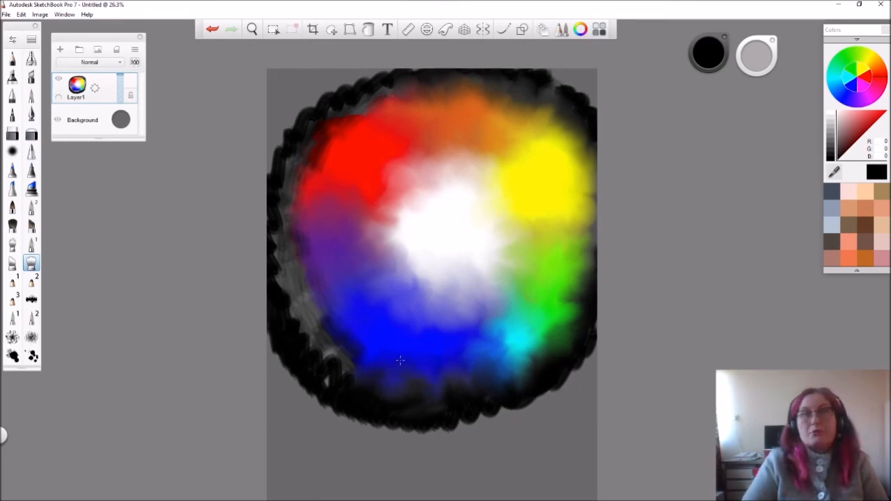
# Blend the remaining outer edges of the blue, purple and red areas into the black ring, covering the streaky grey gap.
pyautogui.moveTo(329, 343)
pyautogui.mouseDown()
pyautogui.moveTo(334, 382)
pyautogui.moveTo(338, 353)
pyautogui.moveTo(371, 314)
pyautogui.moveTo(315, 375)
pyautogui.moveTo(337, 379)
pyautogui.mouseUp()
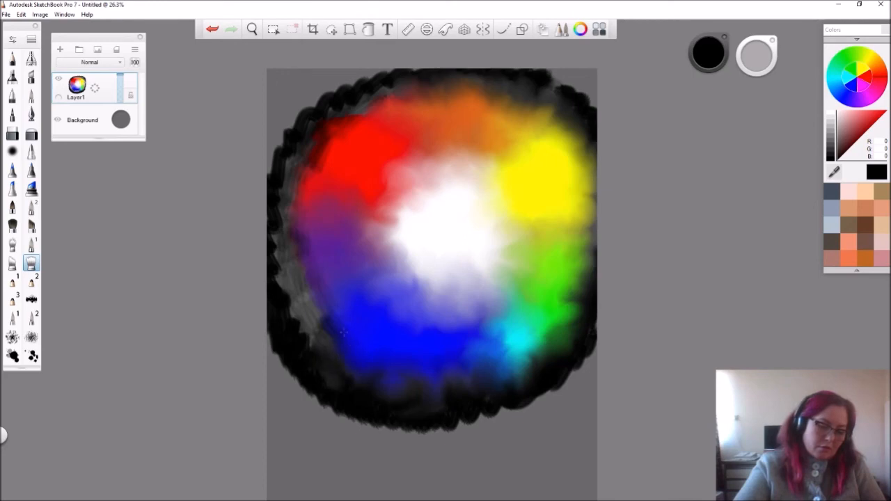
pyautogui.moveTo(319, 326); pyautogui.dragTo(334, 301)
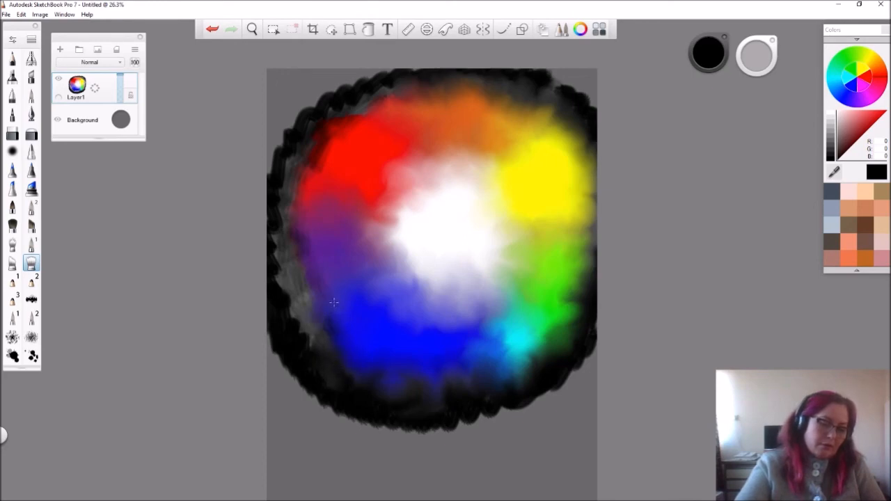
pyautogui.moveTo(300, 339)
pyautogui.mouseDown()
pyautogui.moveTo(347, 320)
pyautogui.moveTo(323, 338)
pyautogui.moveTo(294, 340)
pyautogui.moveTo(317, 327)
pyautogui.moveTo(306, 318)
pyautogui.moveTo(322, 353)
pyautogui.moveTo(341, 343)
pyautogui.moveTo(323, 326)
pyautogui.mouseUp()
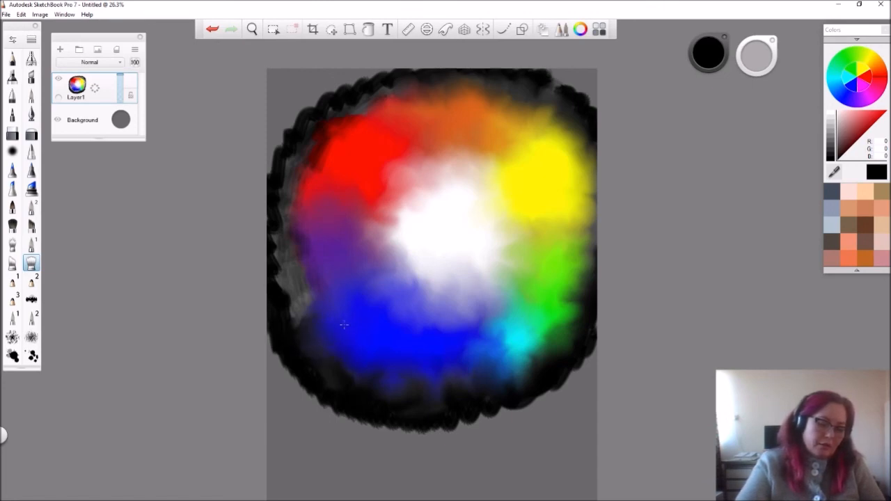
pyautogui.moveTo(300, 299)
pyautogui.mouseDown()
pyautogui.moveTo(280, 265)
pyautogui.moveTo(294, 248)
pyautogui.moveTo(303, 254)
pyautogui.moveTo(302, 287)
pyautogui.mouseUp()
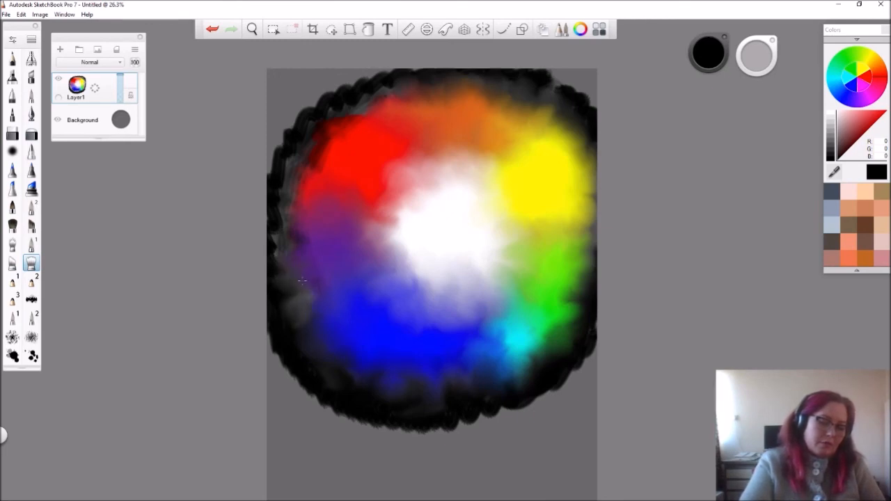
pyautogui.moveTo(294, 317); pyautogui.dragTo(312, 317)
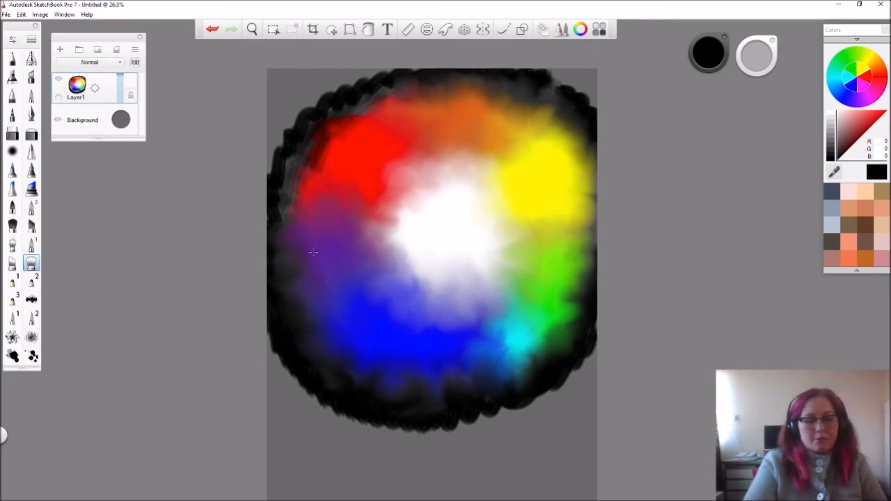
pyautogui.moveTo(285, 188); pyautogui.dragTo(286, 198)
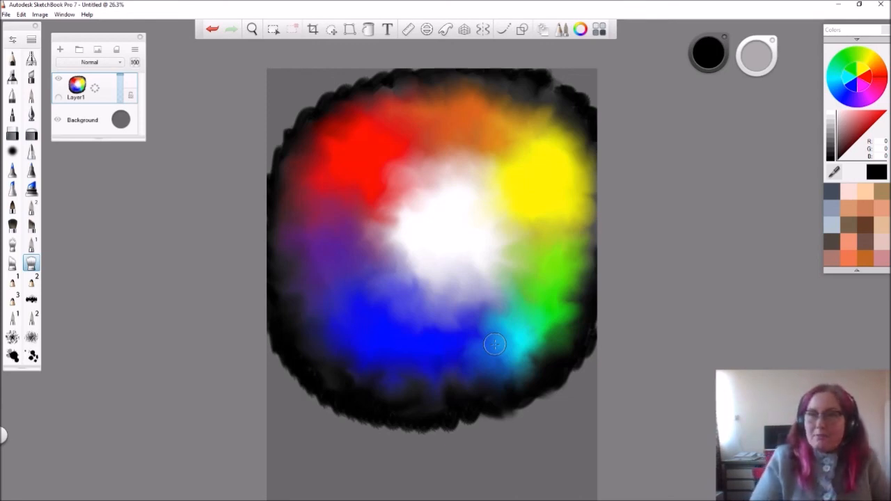
# Try the background colour in white and in black to compare the wheel's look, and return it to medium grey.
pyautogui.click(121, 121)
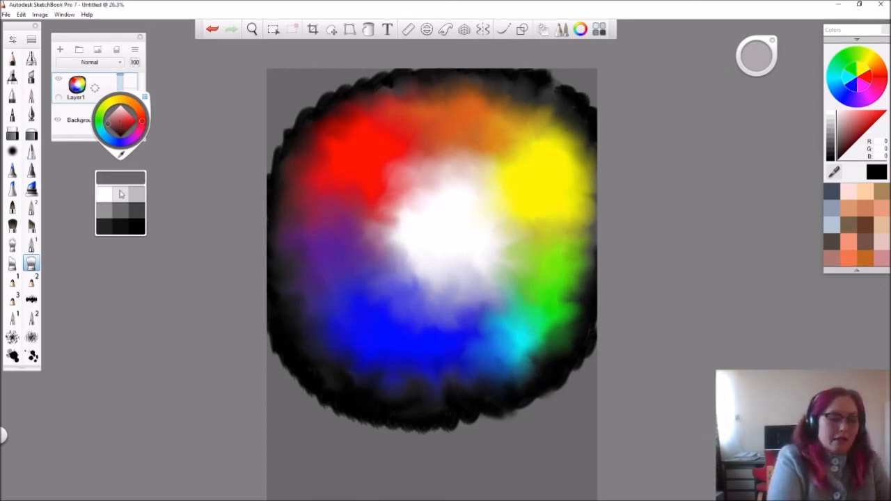
pyautogui.click(106, 197)
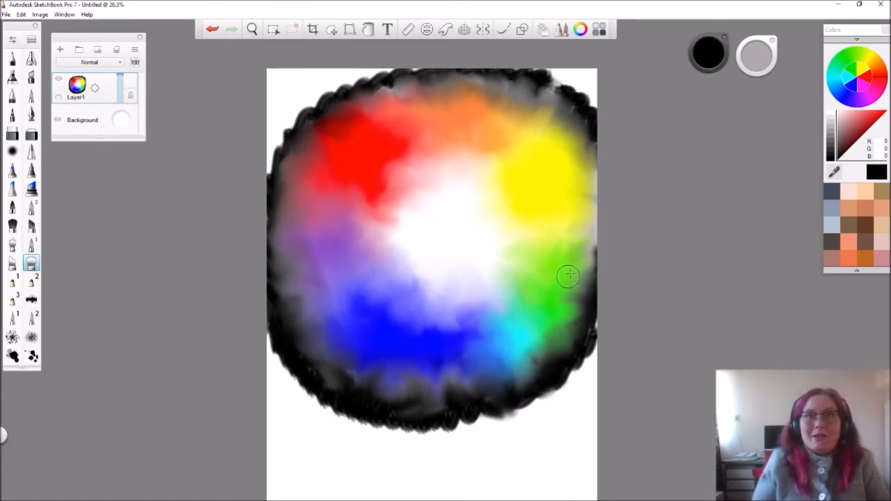
pyautogui.click(121, 122)
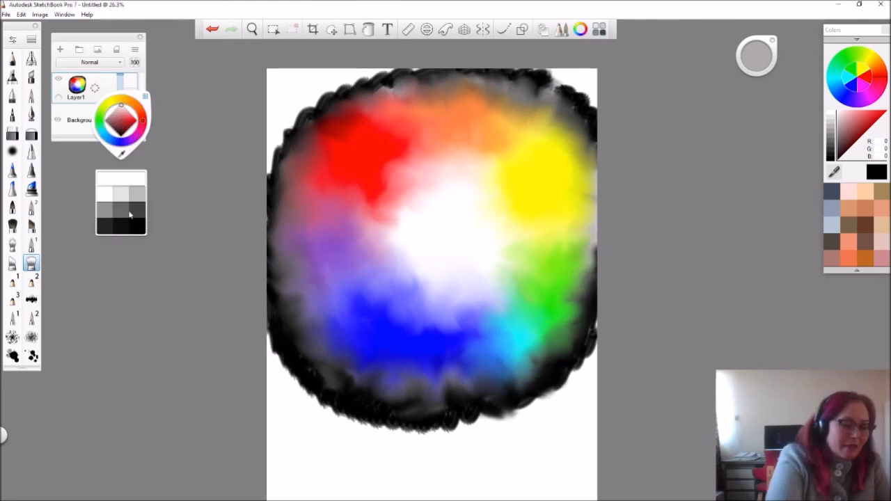
pyautogui.click(136, 228)
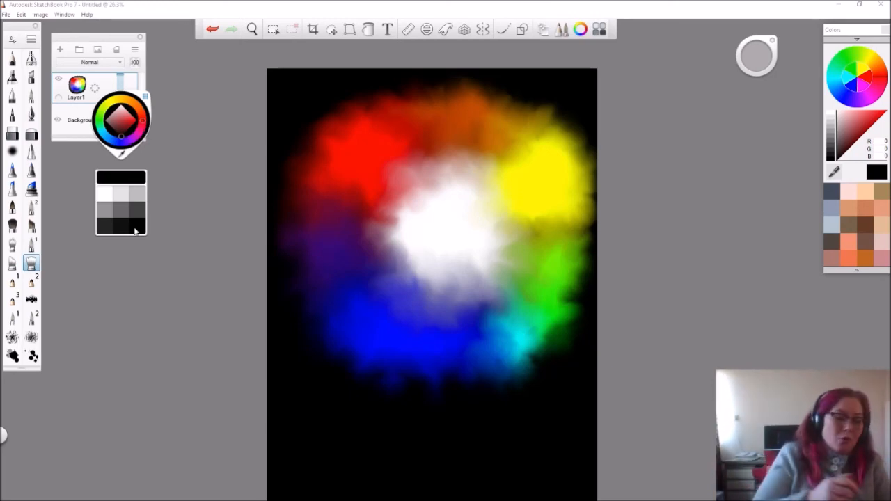
pyautogui.click(104, 196)
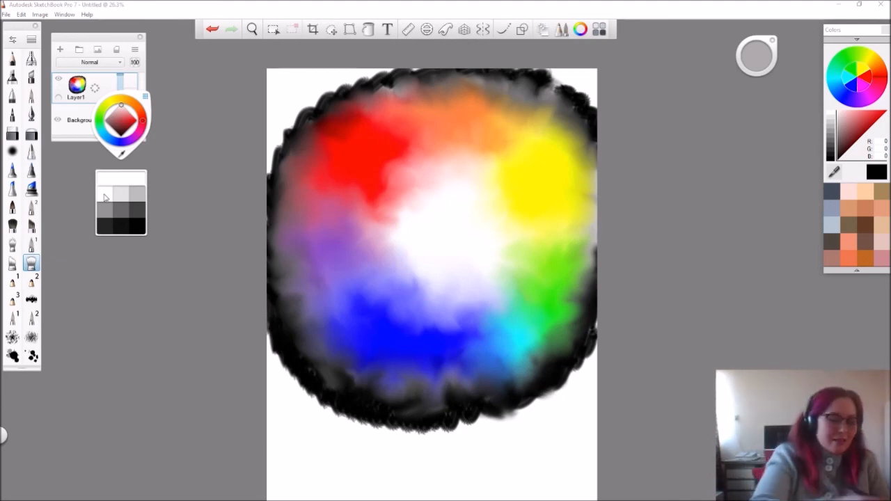
pyautogui.click(123, 212)
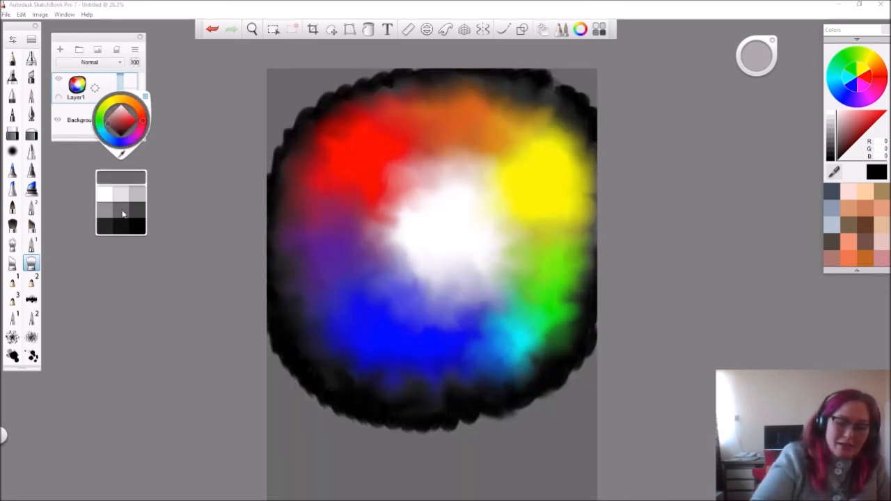